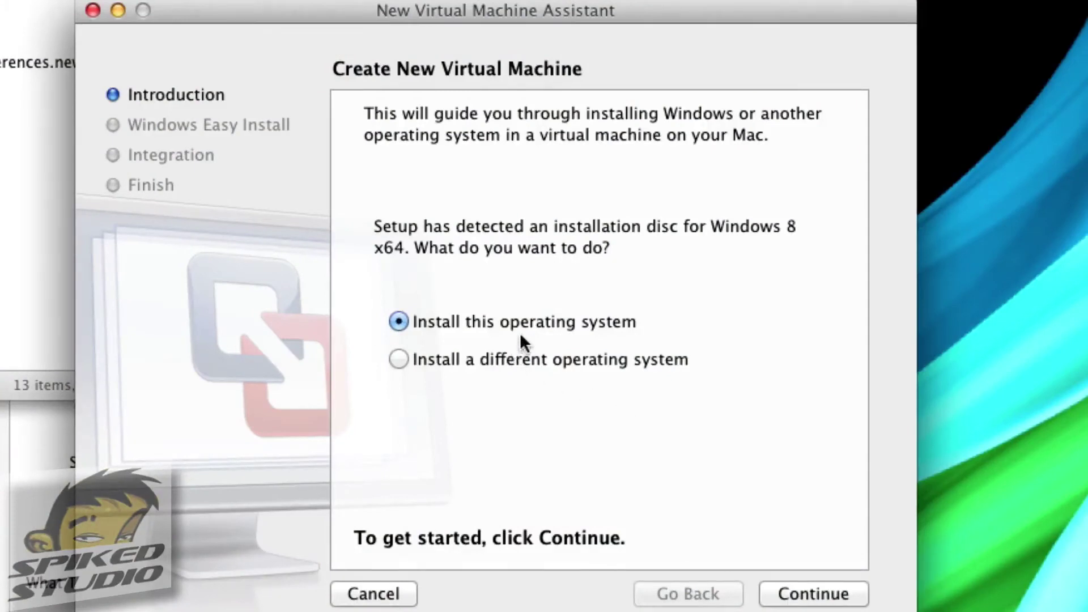
# Choose to install the detected Windows 8 x64 operating system and proceed through Windows Easy Install.
pyautogui.click(824, 600)
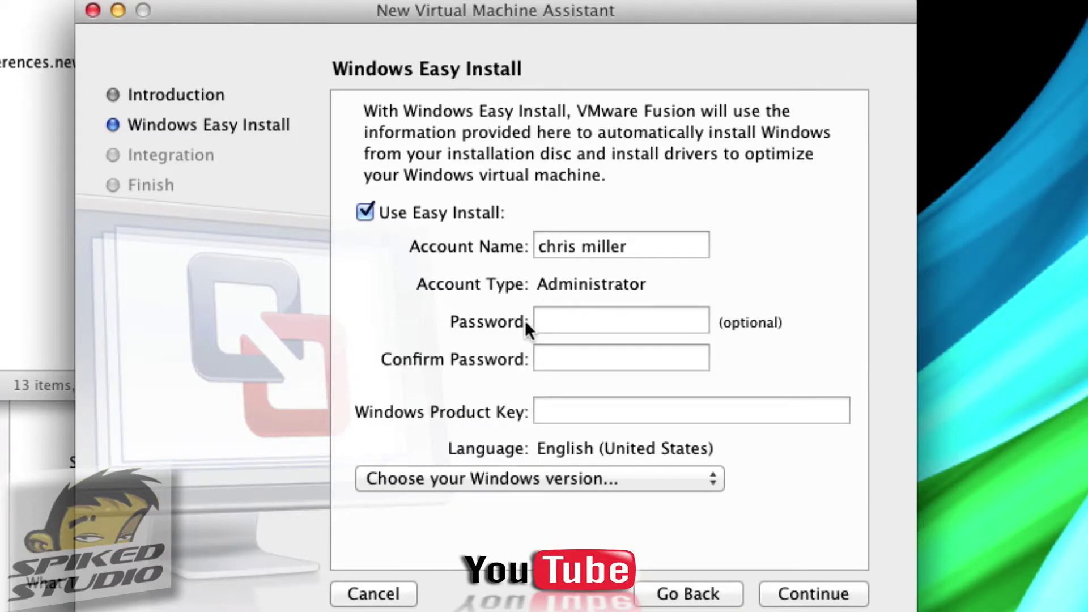
pyautogui.click(563, 409)
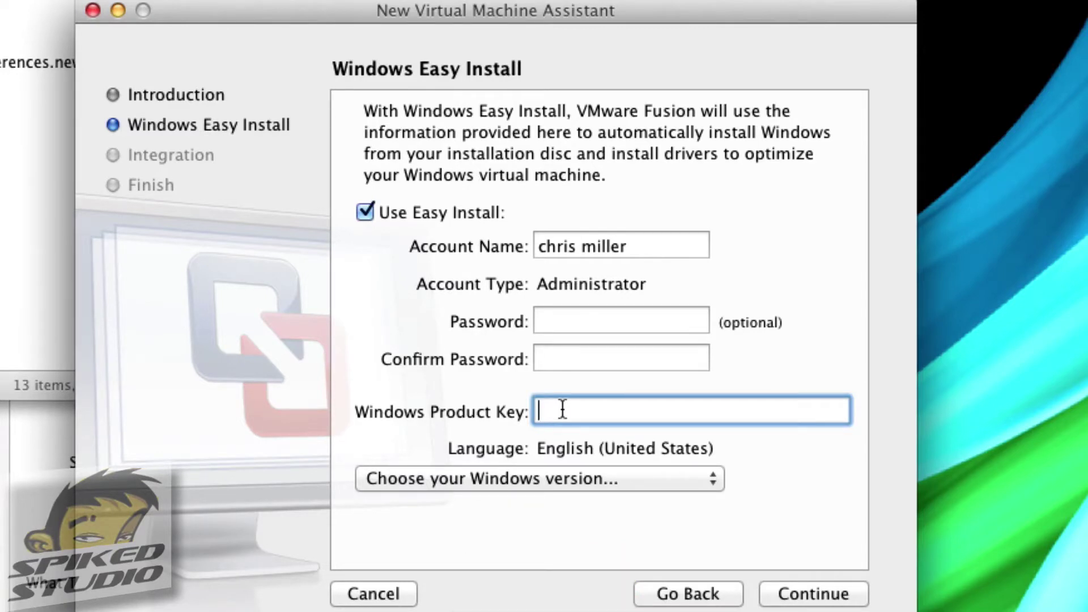
pyautogui.click(824, 598)
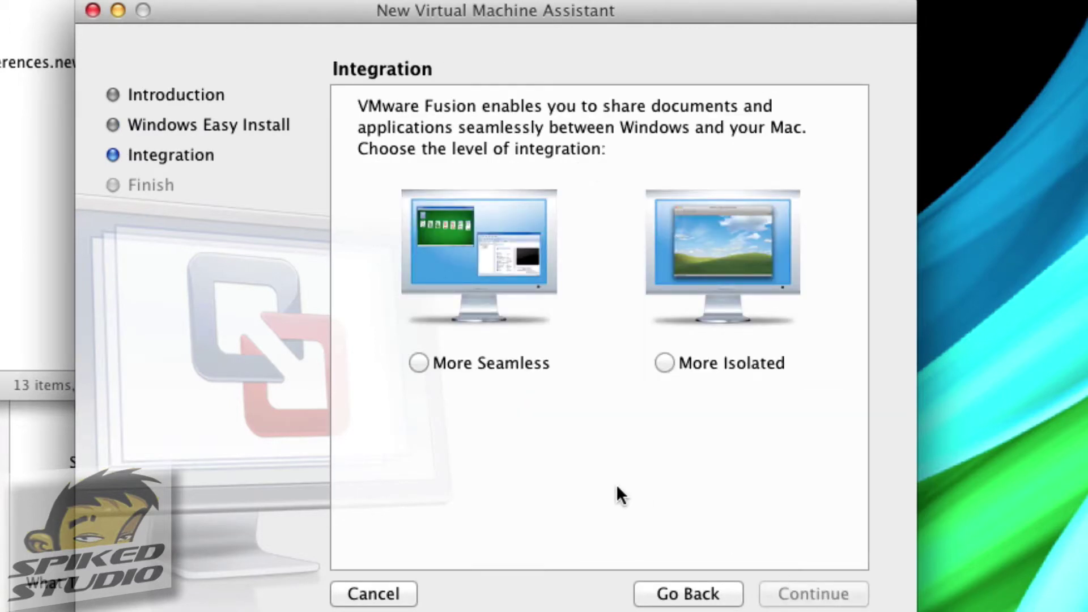
# Compare the two integration levels and set the virtual machine to More Isolated.
pyautogui.click(419, 362)
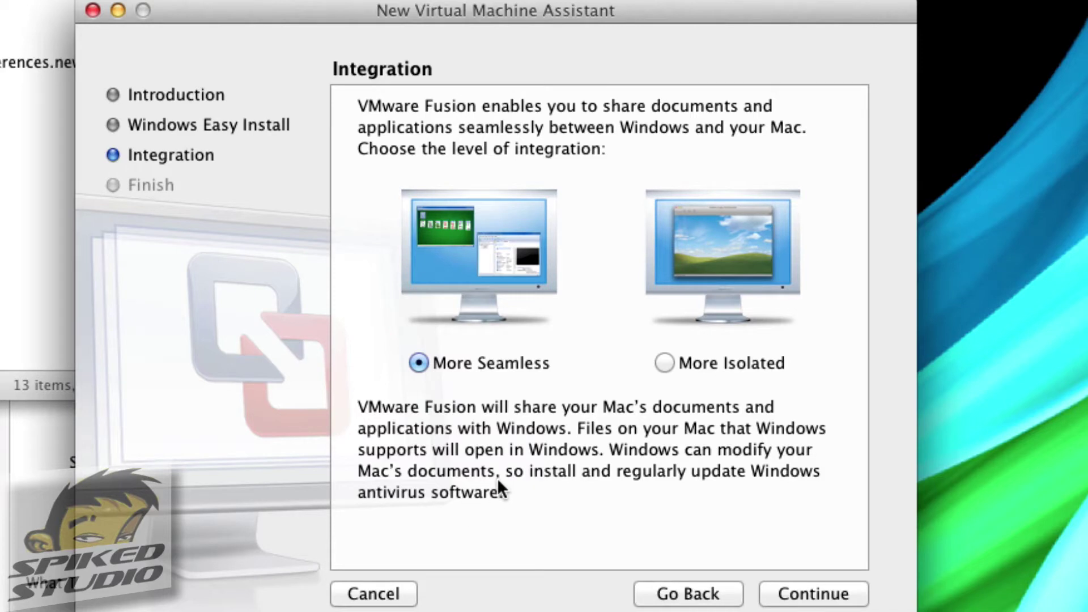
pyautogui.click(665, 363)
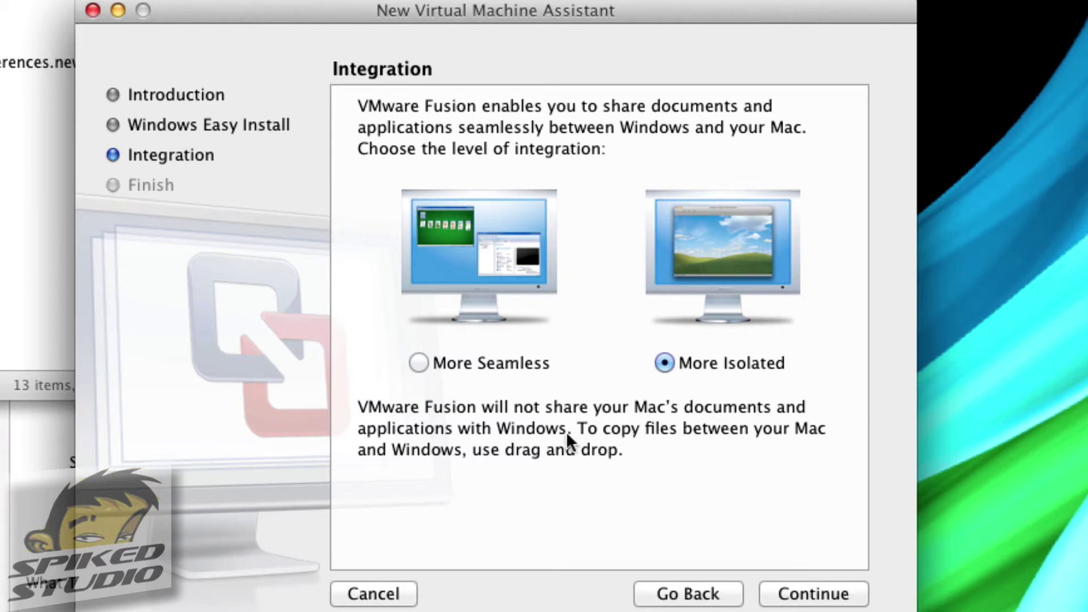
pyautogui.click(418, 363)
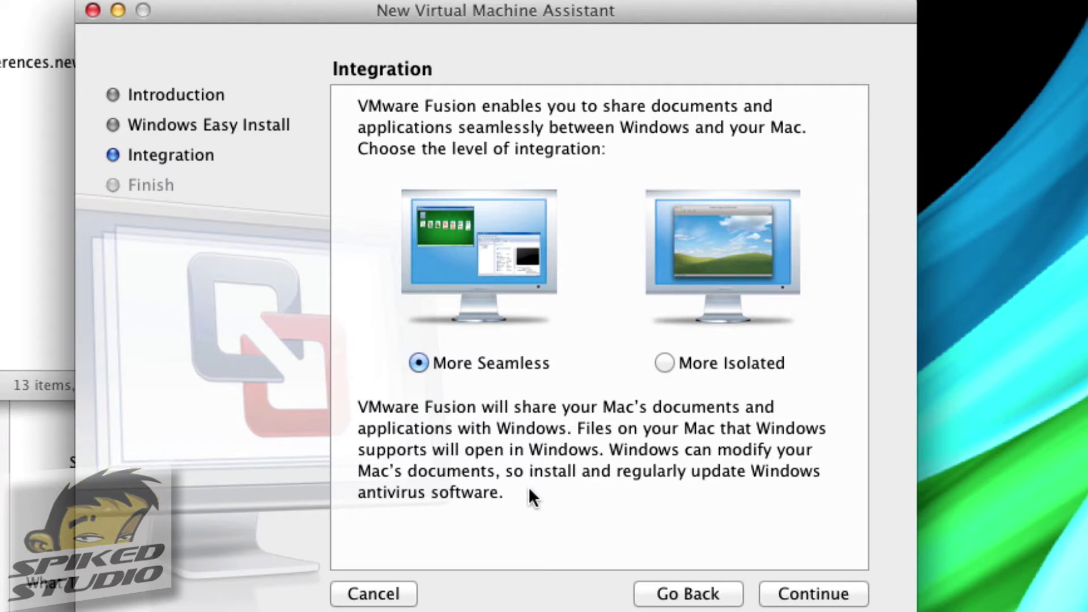
pyautogui.click(664, 364)
pyautogui.click(801, 594)
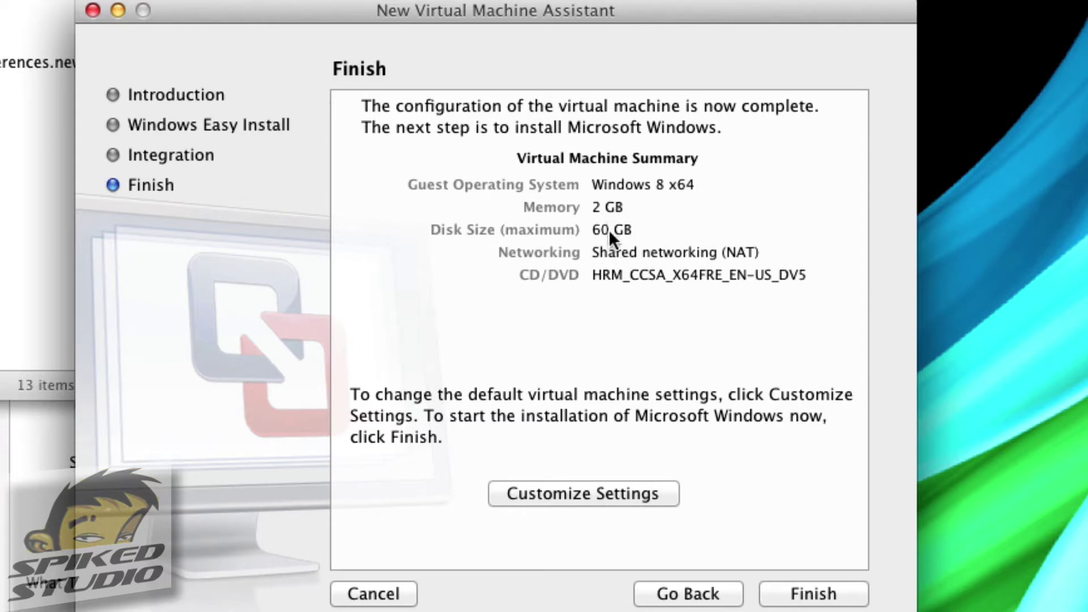
# Finish the virtual machine setup with the default settings, saving it as Windows 8 x64 in the Virtual Machines folder.
pyautogui.click(617, 493)
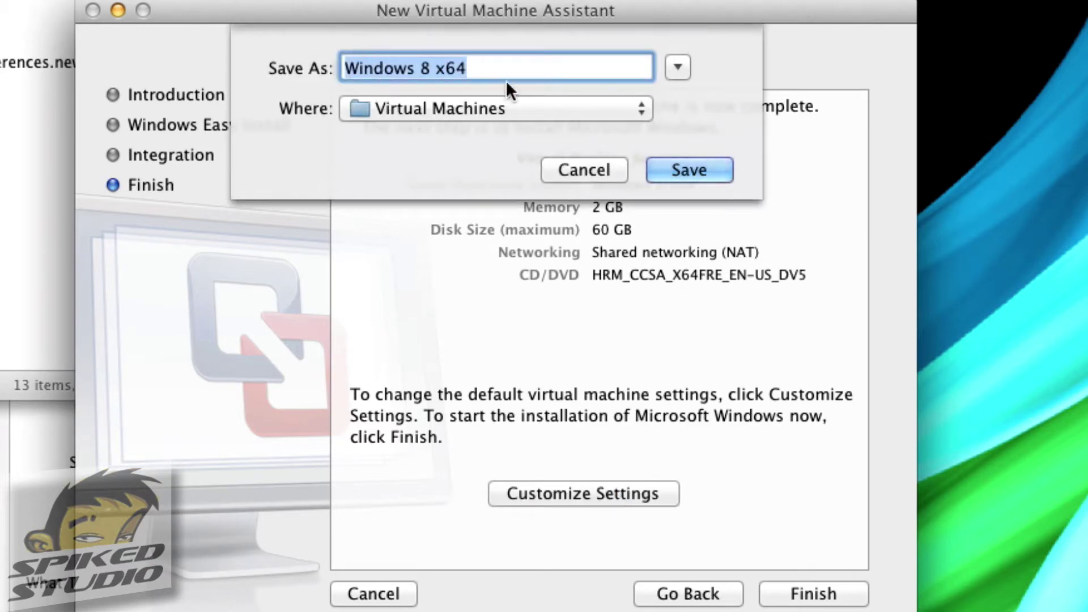
pyautogui.click(565, 173)
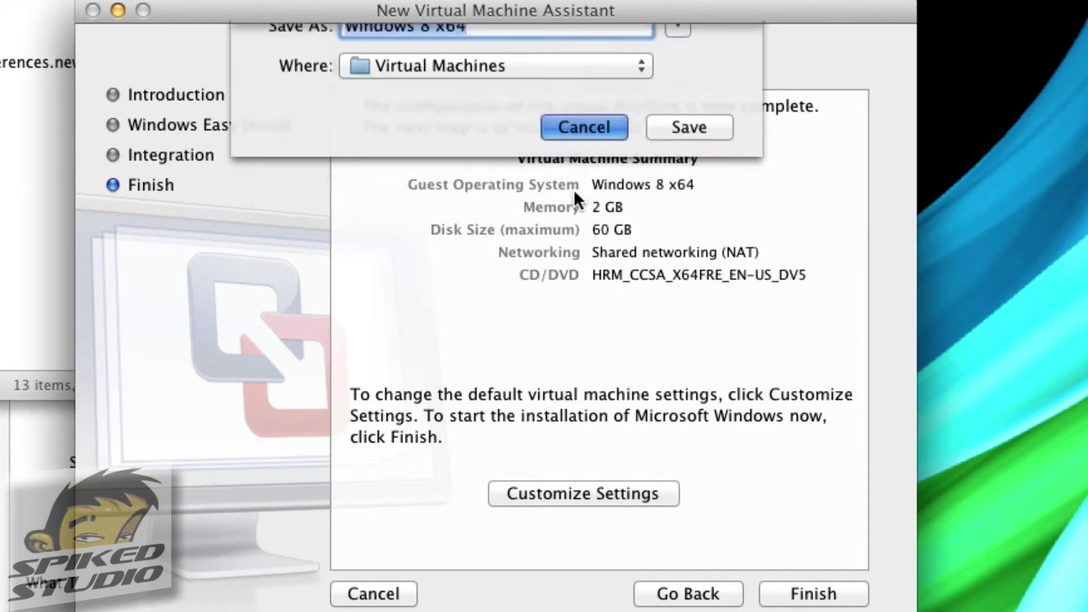
pyautogui.click(804, 596)
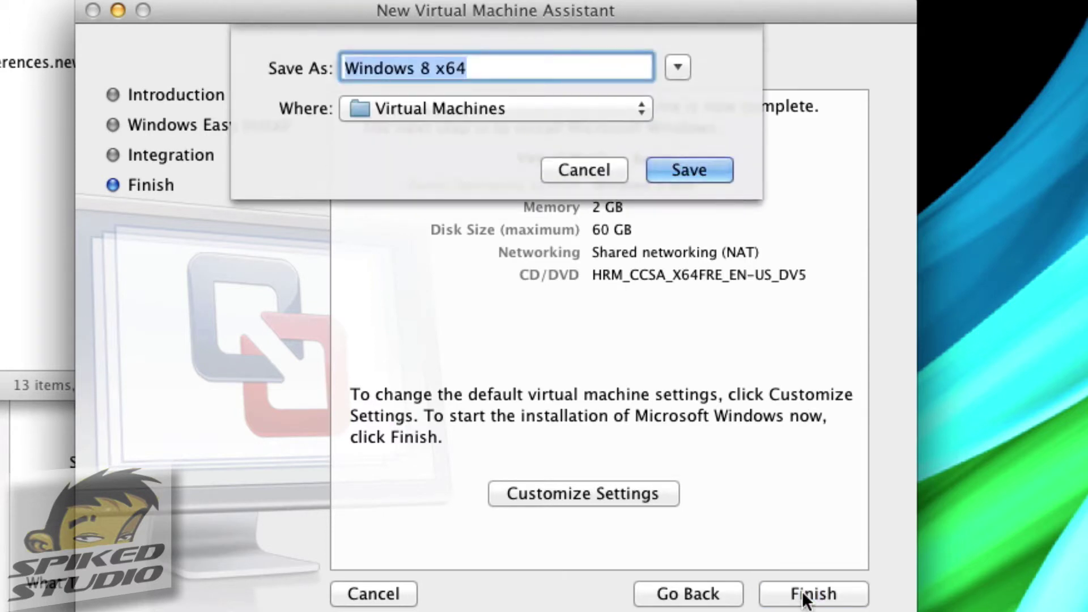
pyautogui.click(704, 169)
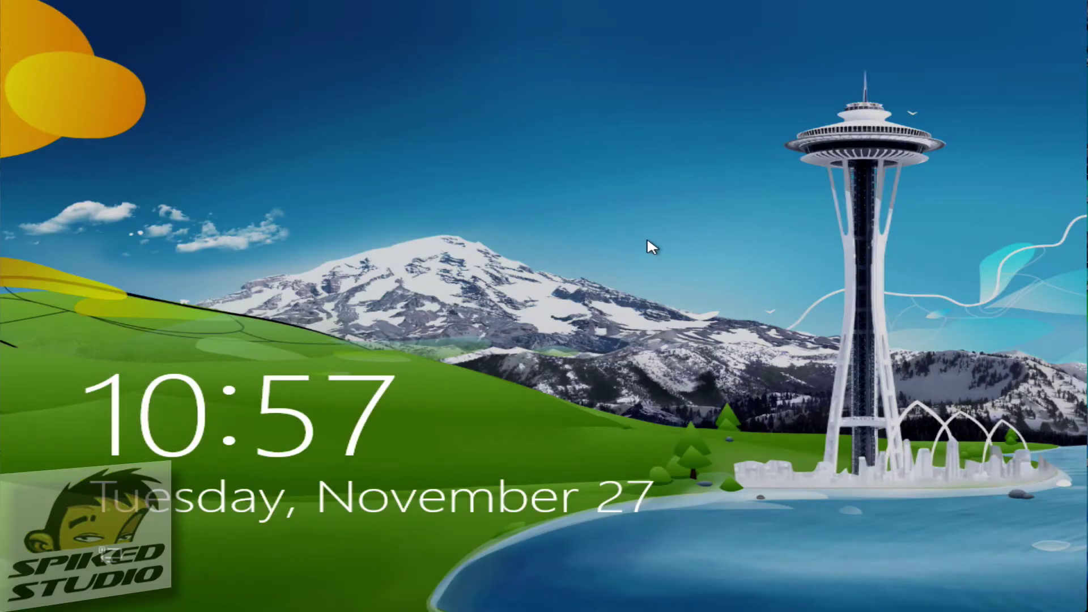
# Dismiss the Windows lock screen and sign in with the account password.
pyautogui.click(608, 304)
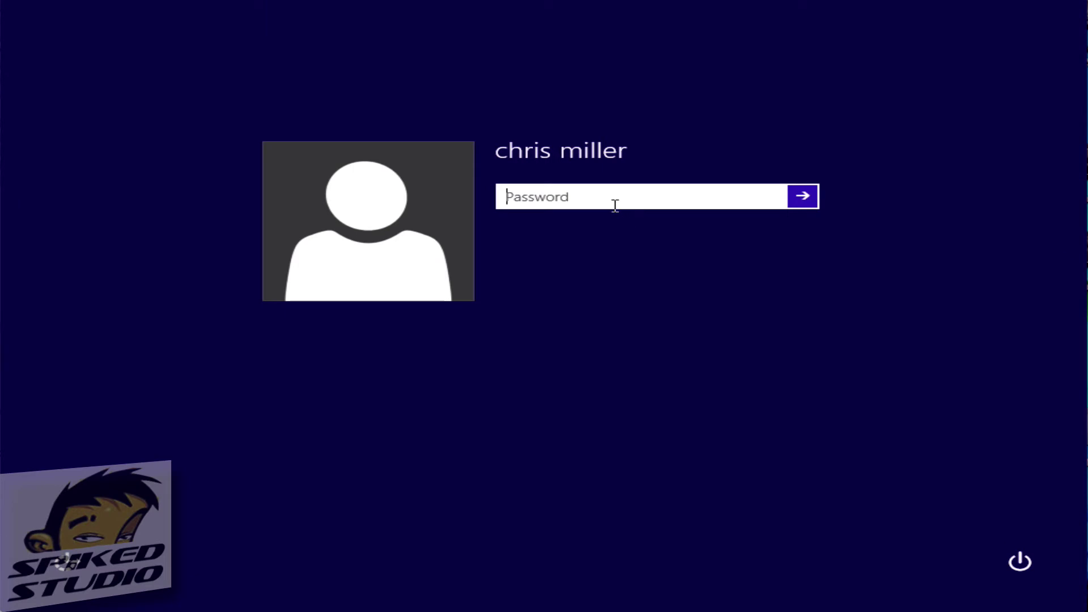
pyautogui.press('Return')
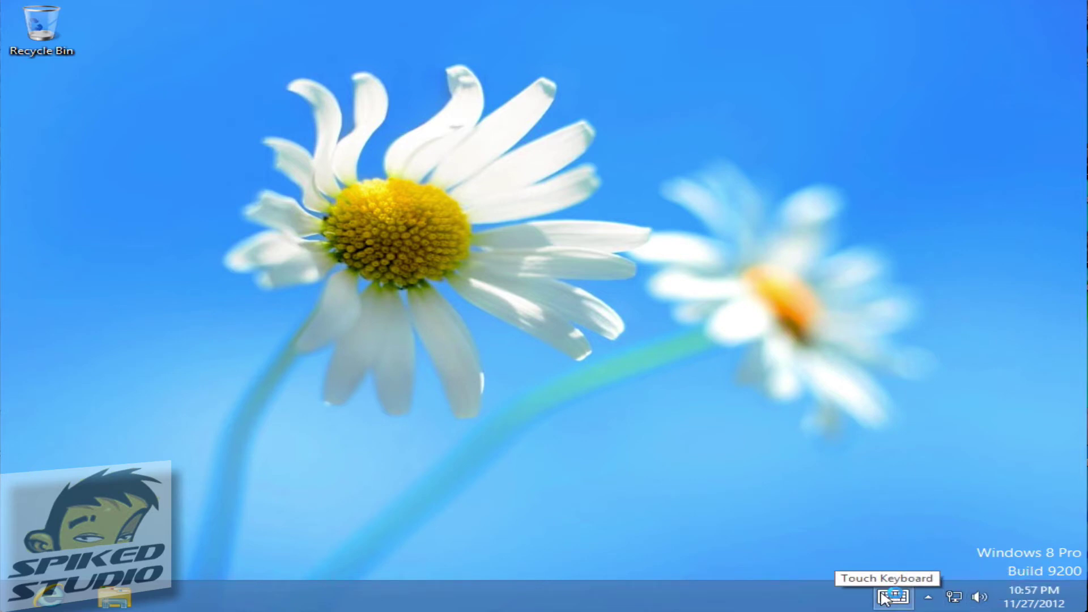
# Look over the desktop by briefly opening Libraries, the hidden notification icons and the touch keyboard.
pyautogui.click(102, 597)
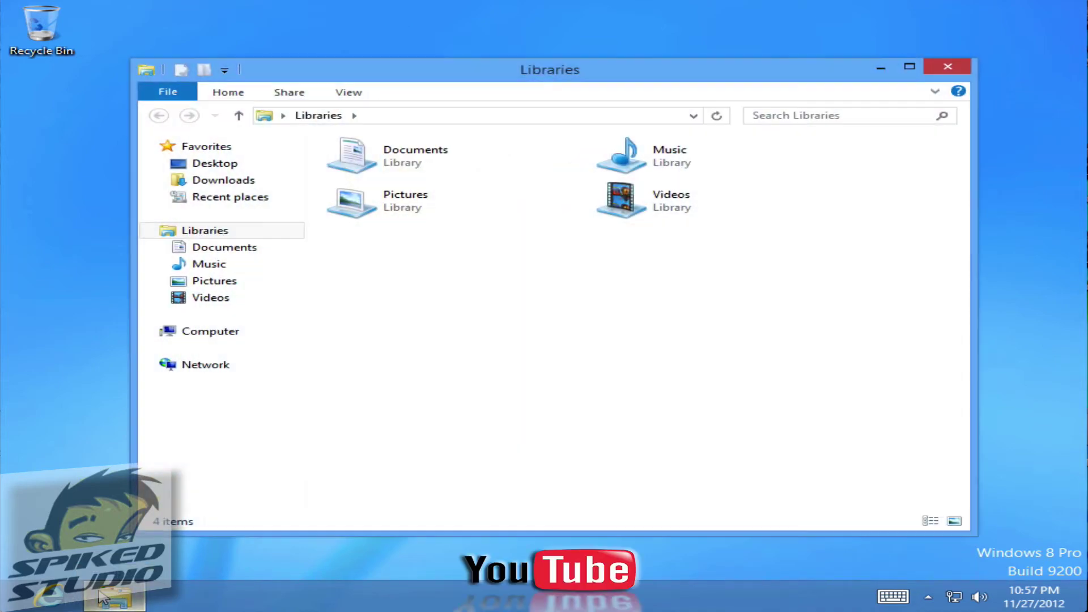
pyautogui.click(950, 70)
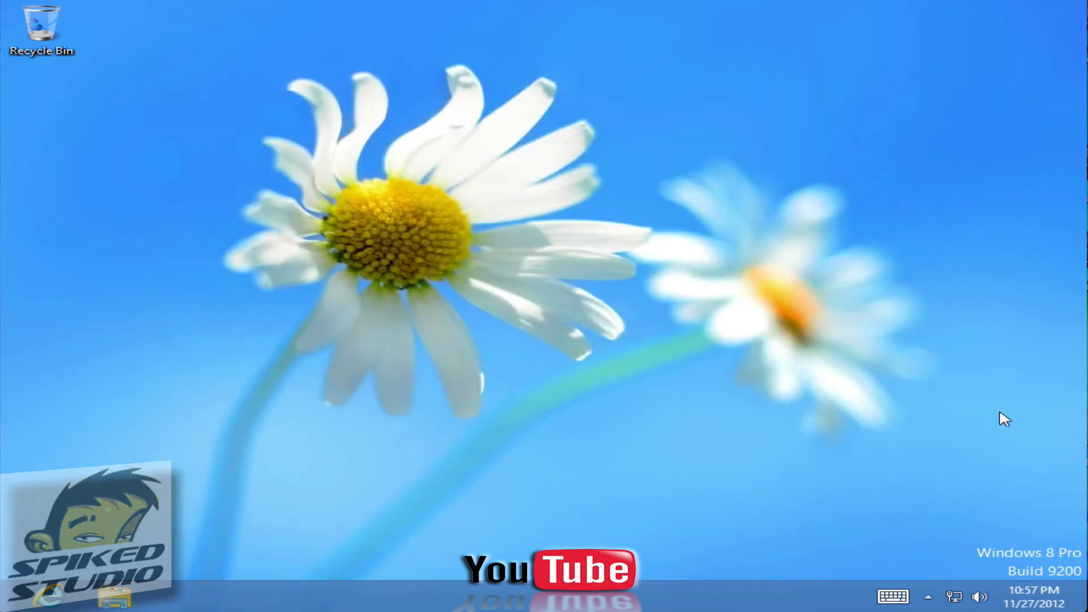
pyautogui.click(928, 596)
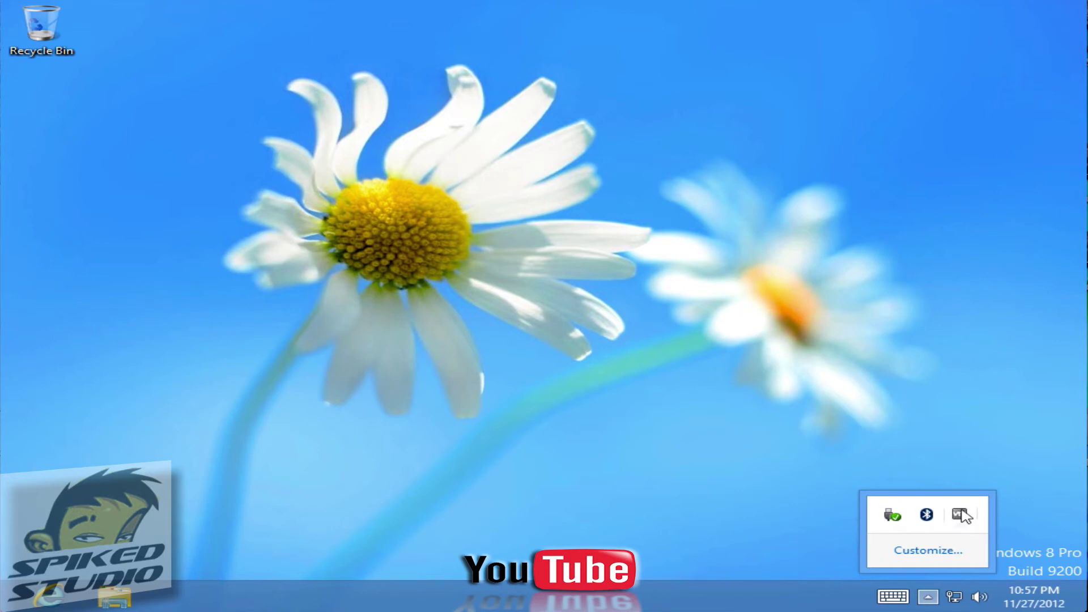
pyautogui.click(893, 597)
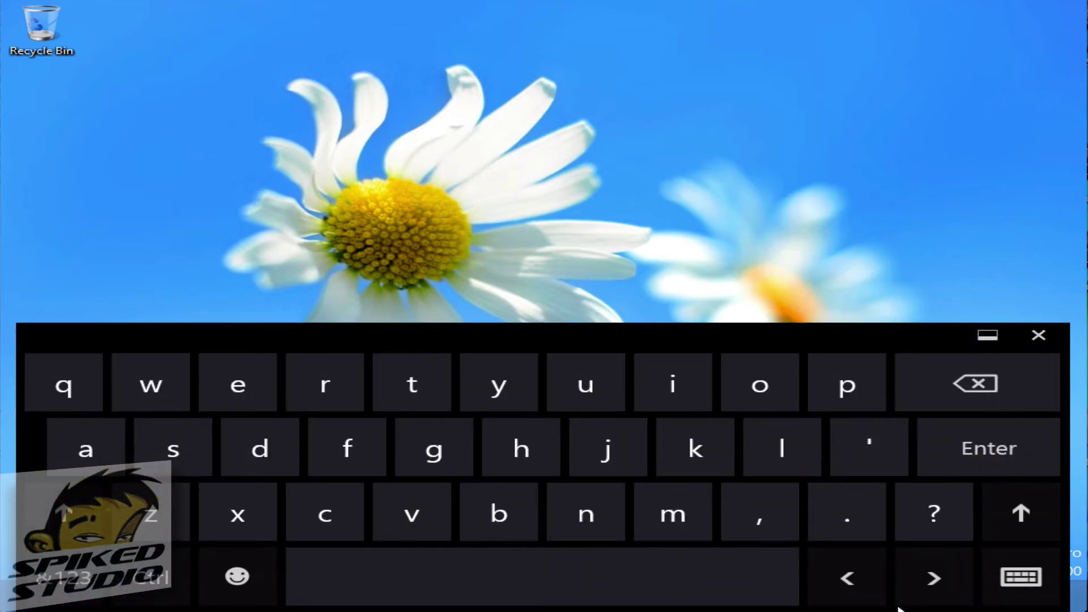
pyautogui.click(1039, 336)
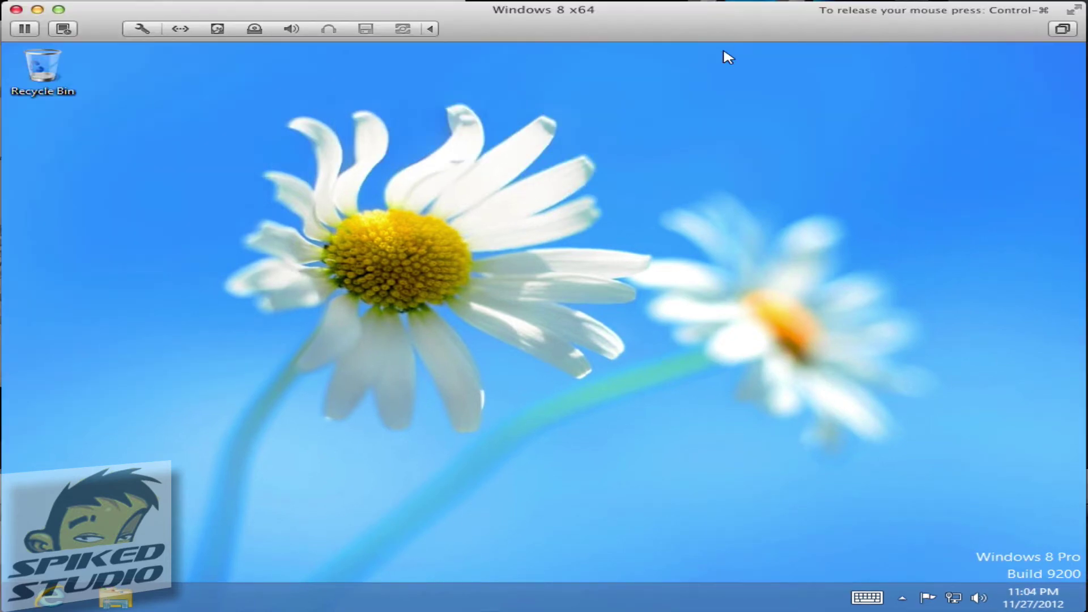
# Release the pointer from the virtual machine, select Windows 8 Profile in its Keyboard & Mouse settings and open the profile for editing.
pyautogui.moveTo(1085, 45)
pyautogui.press('ctrl+super')
pyautogui.click(141, 29)
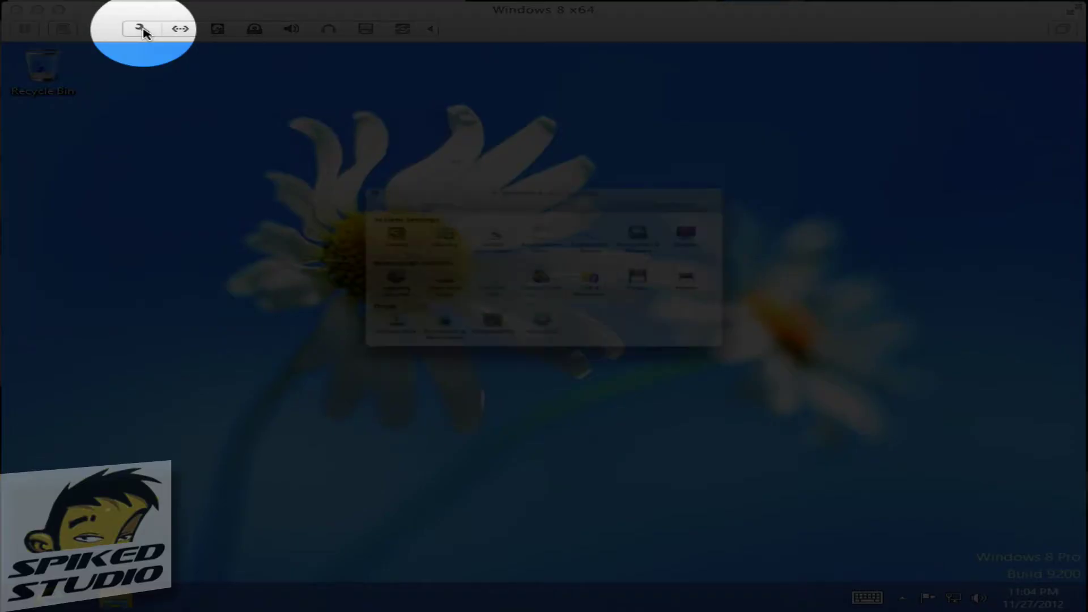
pyautogui.click(618, 215)
pyautogui.click(351, 244)
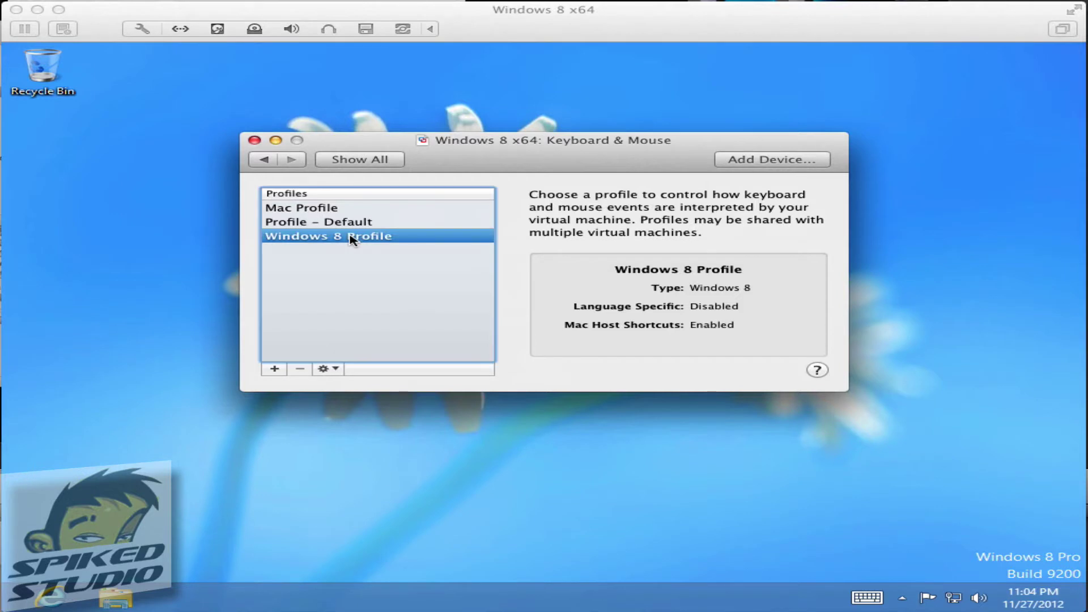
pyautogui.click(326, 369)
pyautogui.click(348, 388)
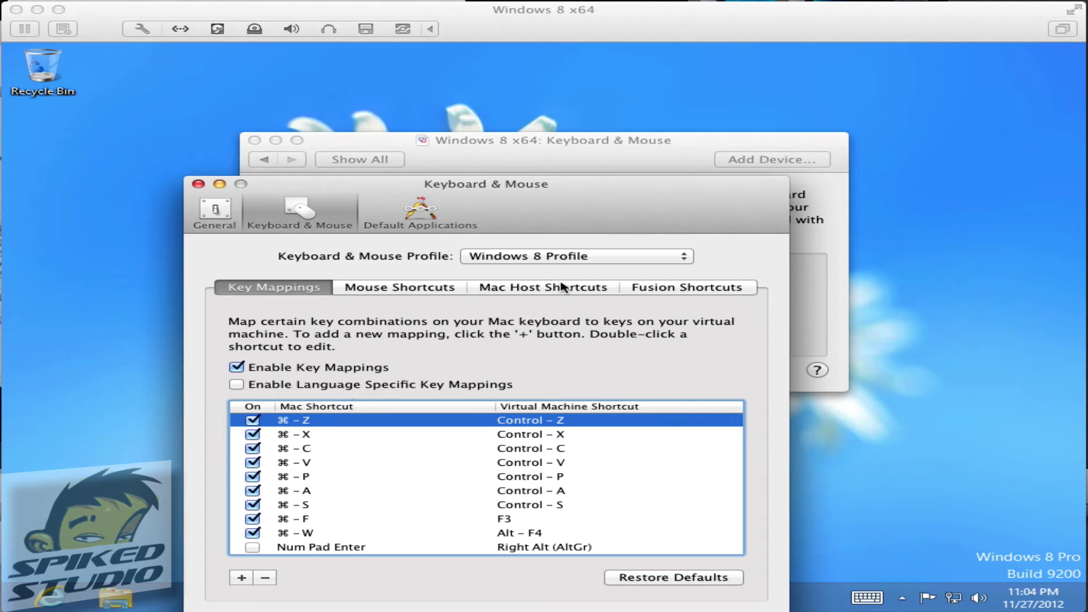
# Set the general Gaming preference to Always optimize mouse for games, close the settings windows and return to the Windows desktop.
pyautogui.click(306, 212)
pyautogui.click(221, 212)
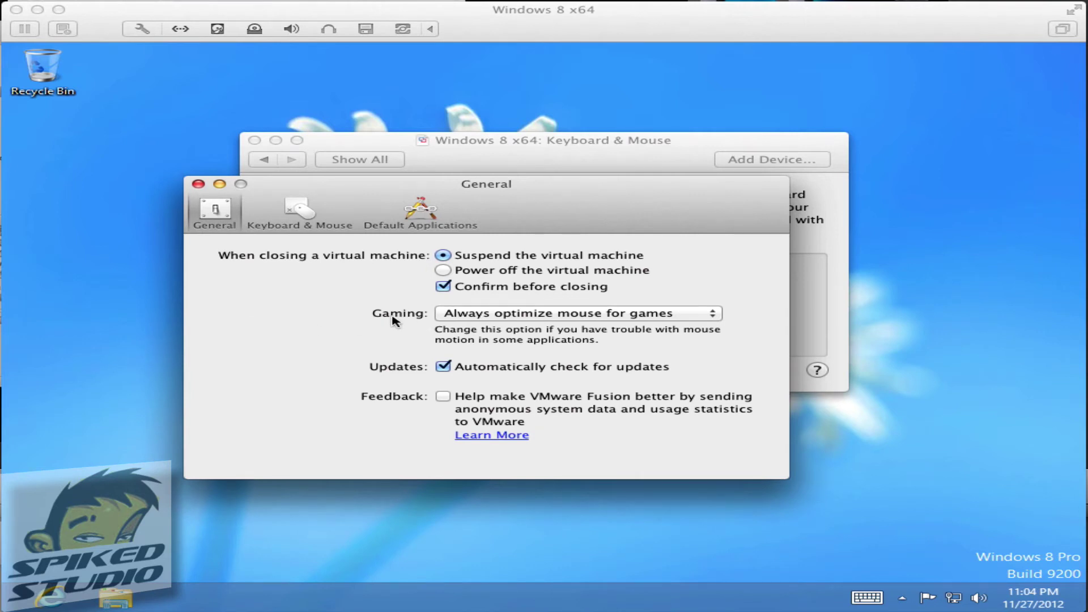
pyautogui.click(574, 318)
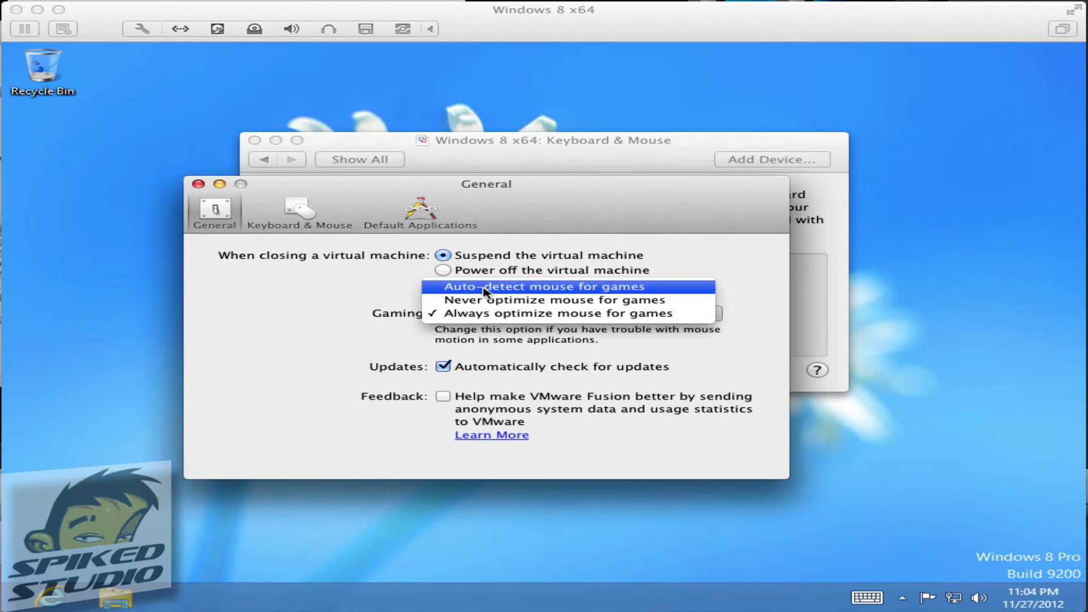
pyautogui.click(452, 313)
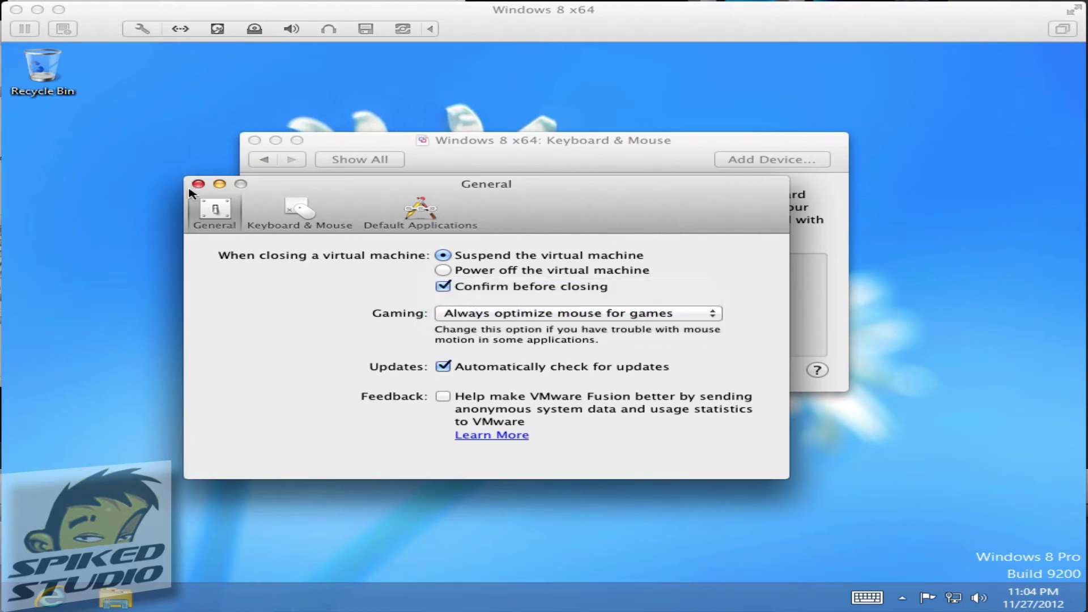
pyautogui.click(198, 184)
pyautogui.click(265, 159)
pyautogui.click(255, 140)
pyautogui.click(194, 245)
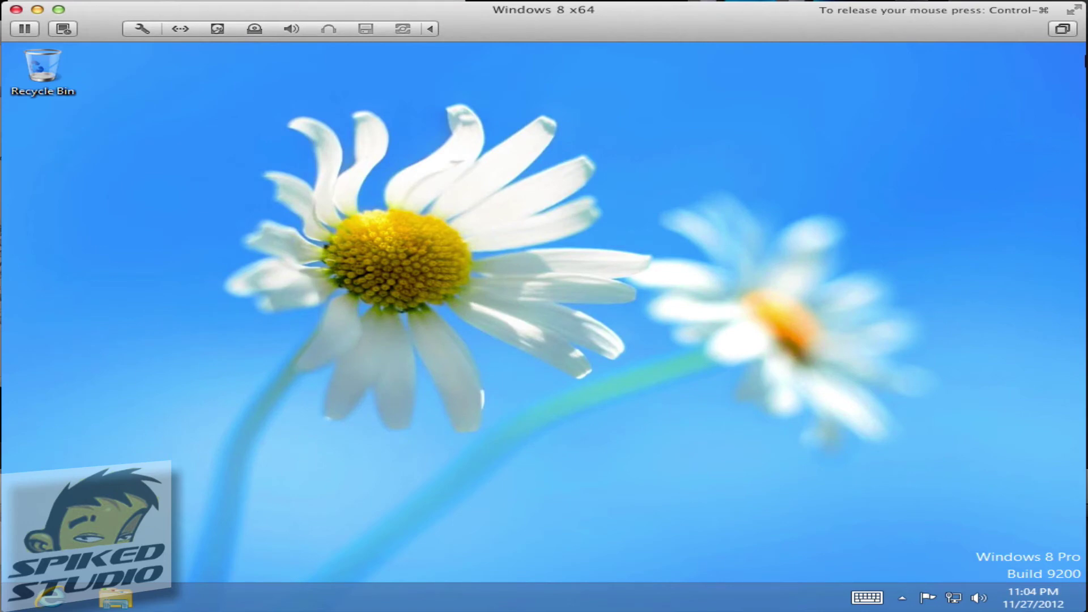
# Open the Windows 8 Start screen and look through its app tiles.
pyautogui.moveTo(1084, 317)
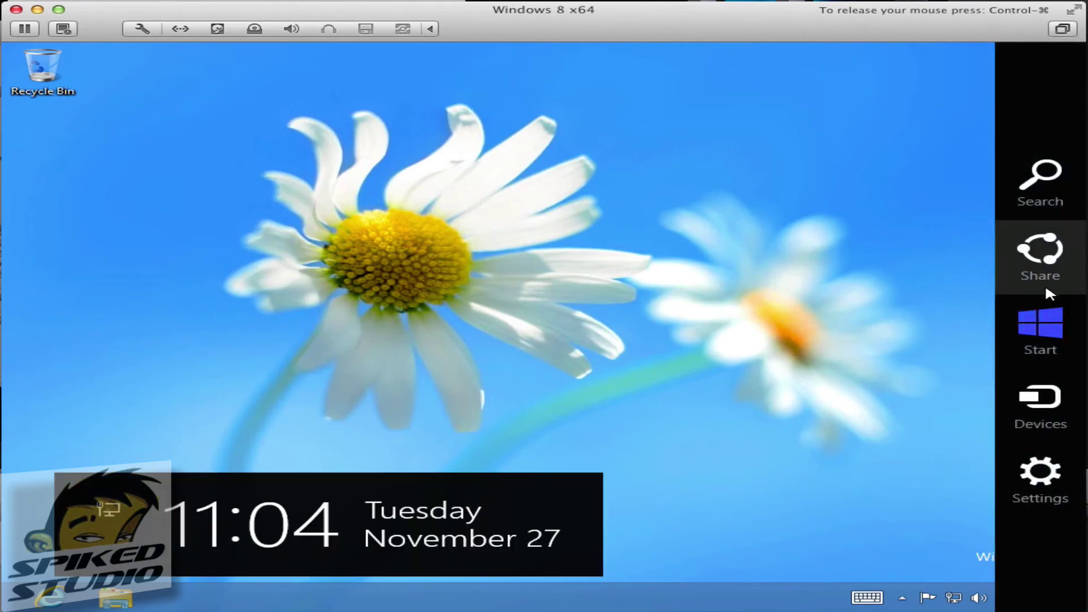
pyautogui.click(1046, 315)
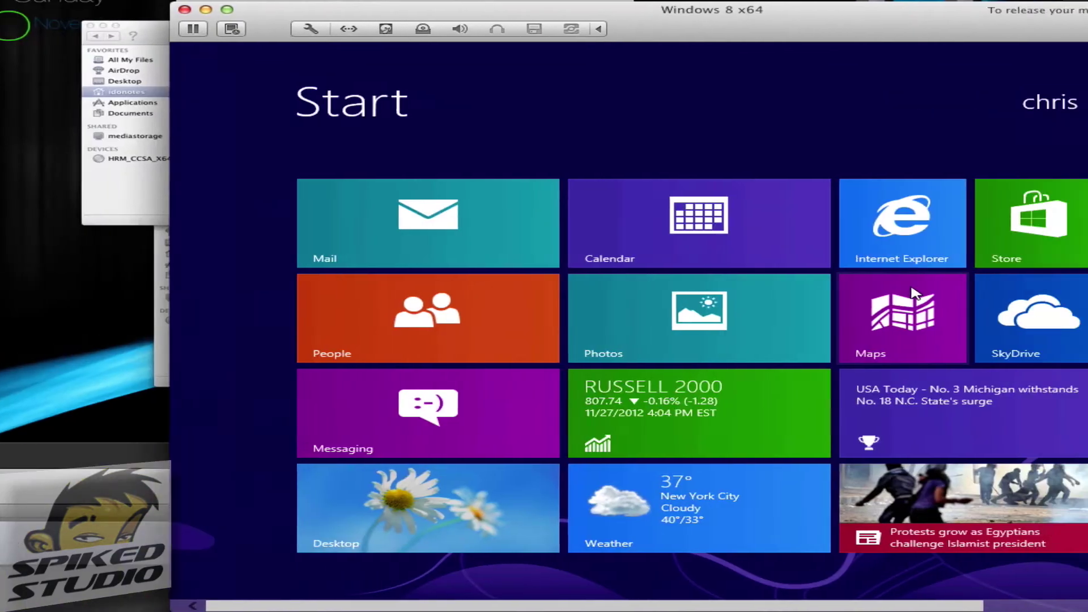
pyautogui.scroll(-5, 746, 292)
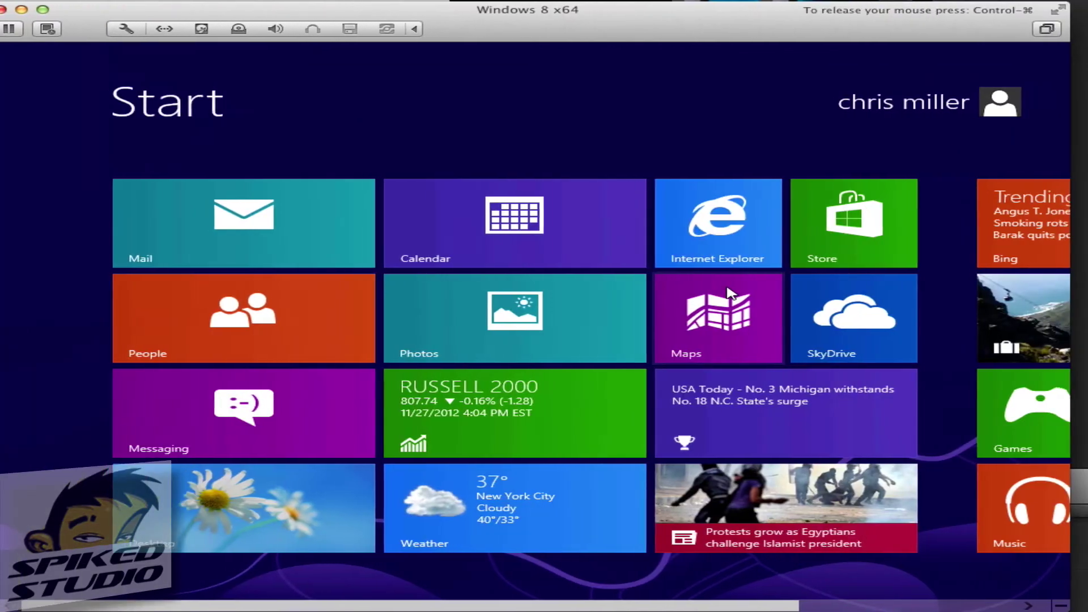
pyautogui.scroll(3, 746, 292)
pyautogui.scroll(-3, 746, 292)
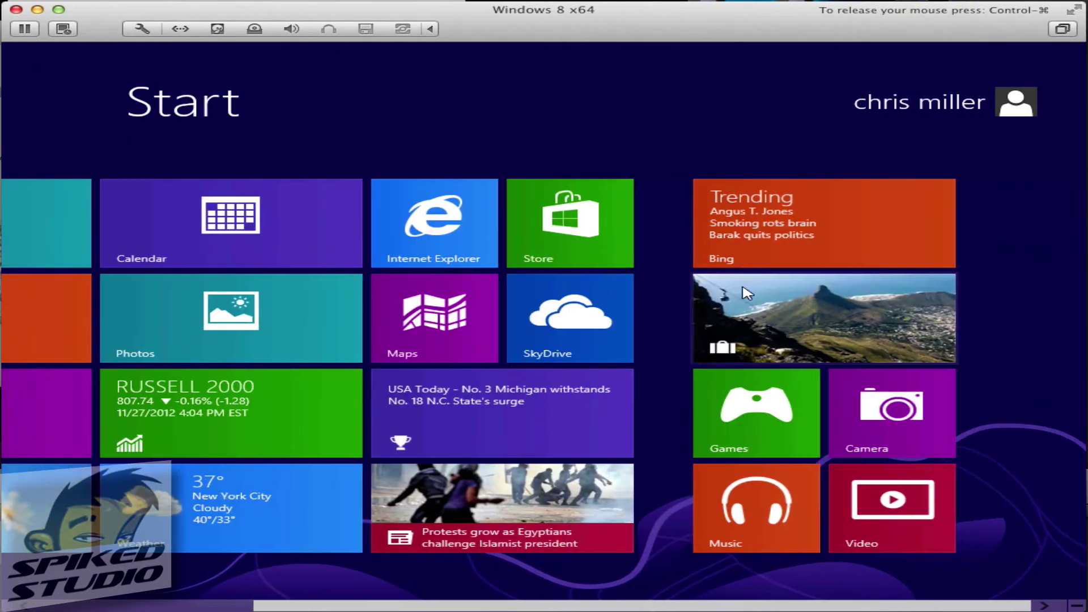
pyautogui.scroll(3, 746, 292)
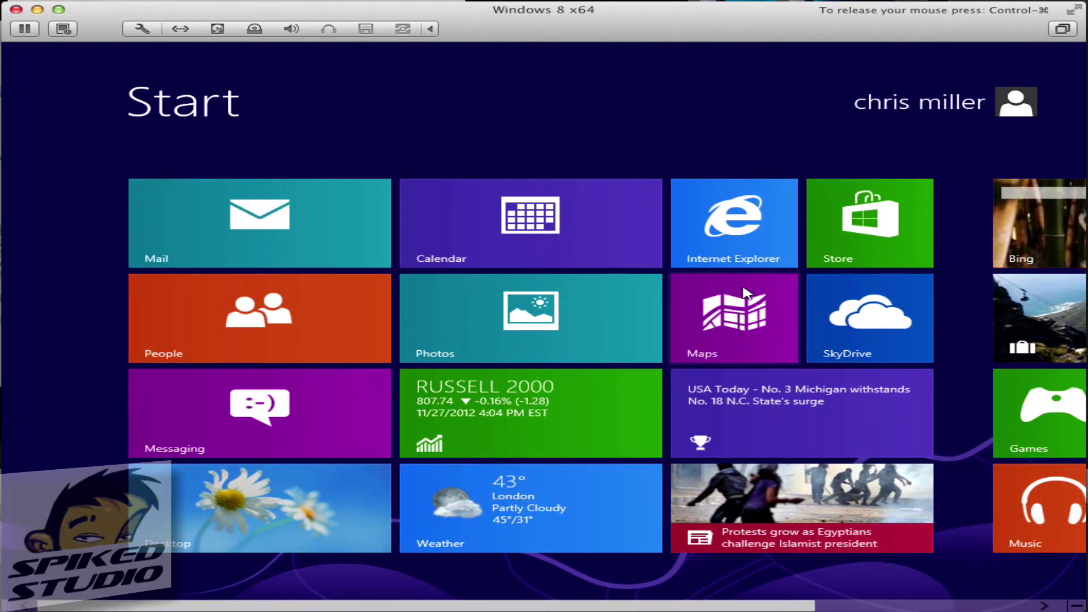
# Open the Weather app with location access allowed and set the location to Saint Louis, MO, picking the St Louis result.
pyautogui.click(508, 504)
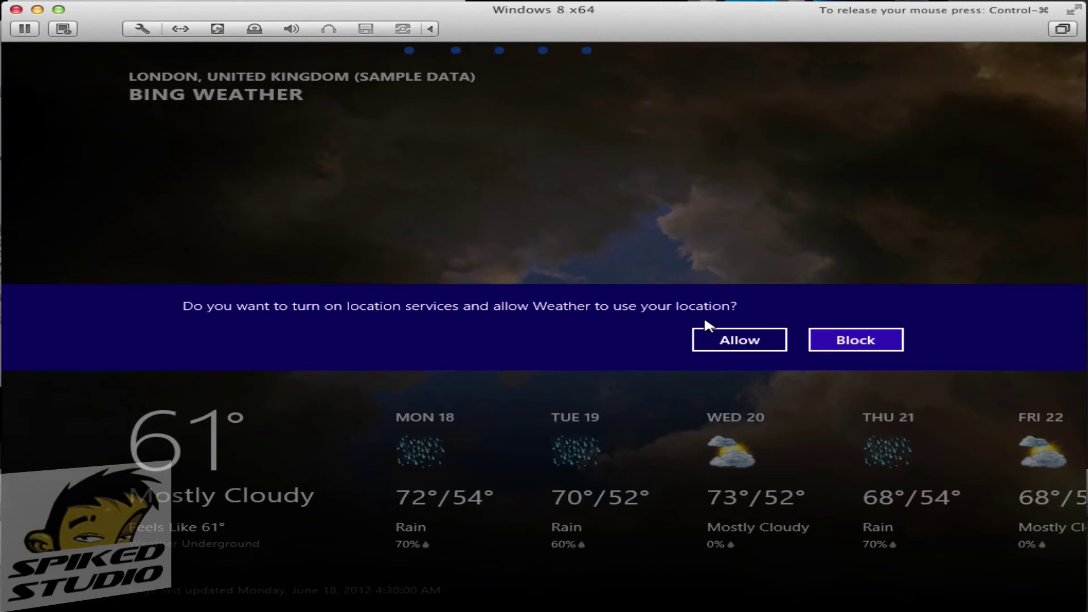
pyautogui.click(720, 339)
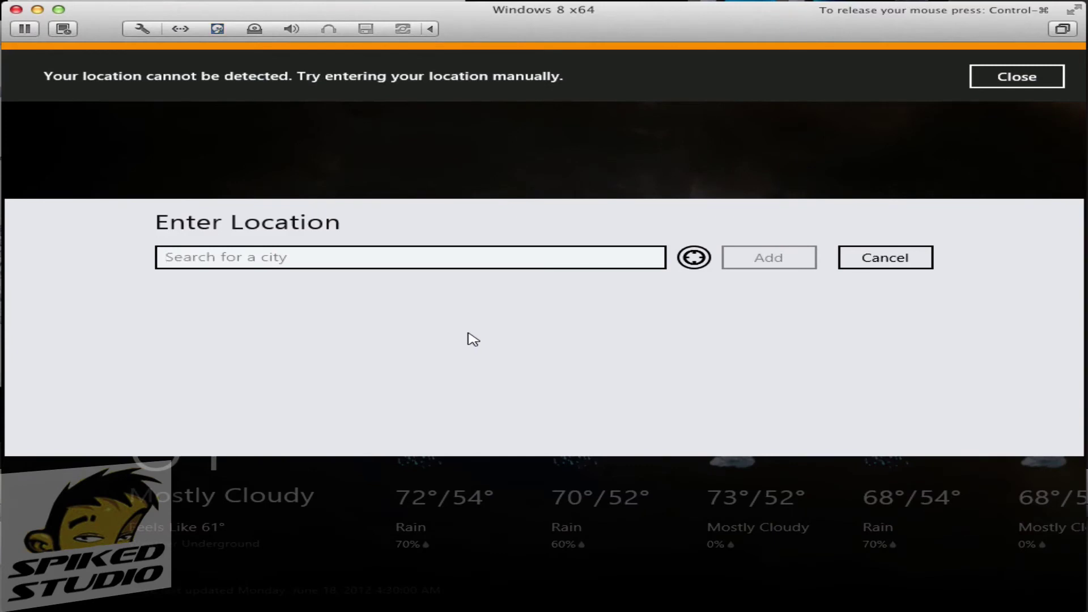
pyautogui.write('Saint Louis, MO')
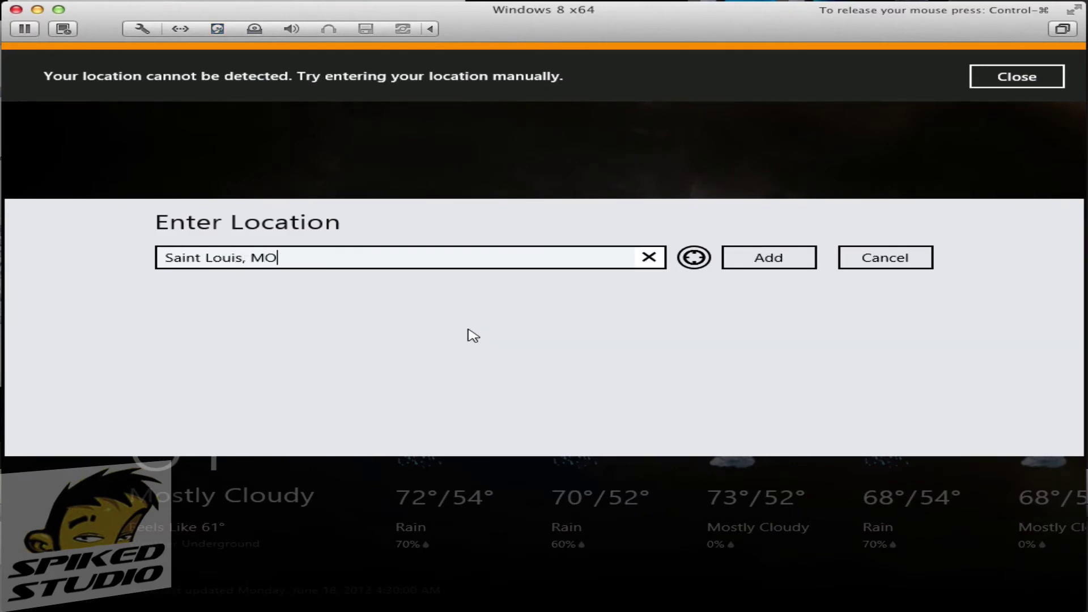
pyautogui.click(752, 266)
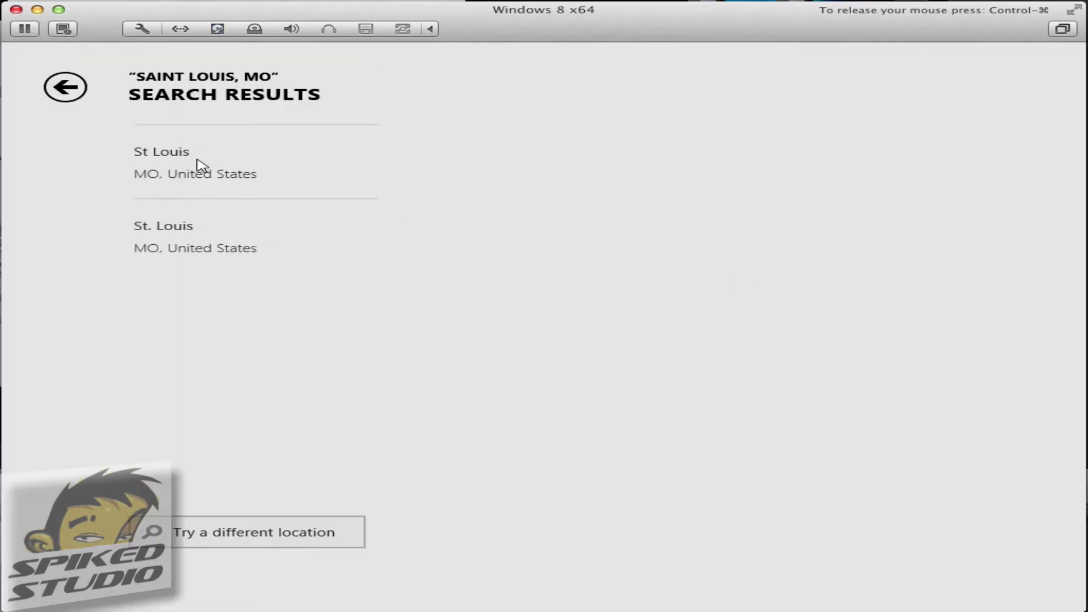
pyautogui.click(182, 154)
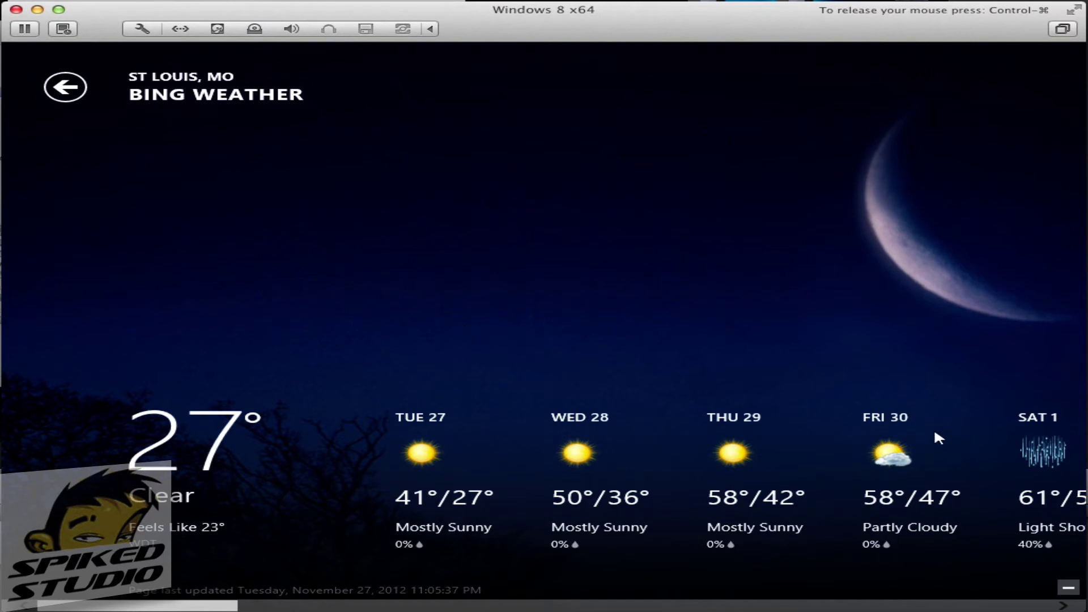
# Reselect St Louis from the location search results and look through its daily and hourly forecasts, maps and historical weather.
pyautogui.click(80, 96)
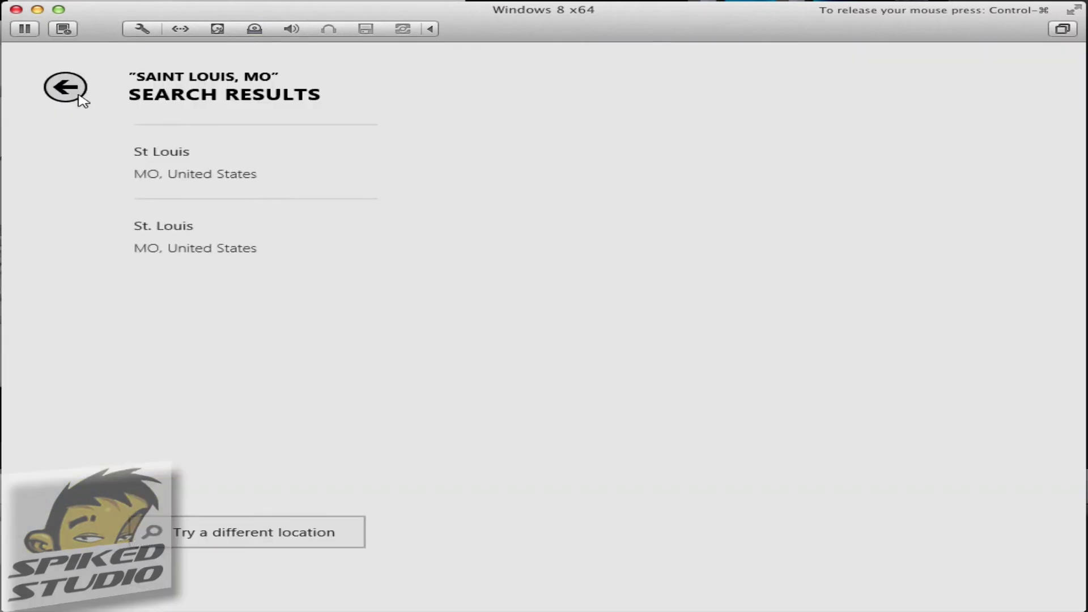
pyautogui.click(155, 151)
pyautogui.scroll(-5, 710, 409)
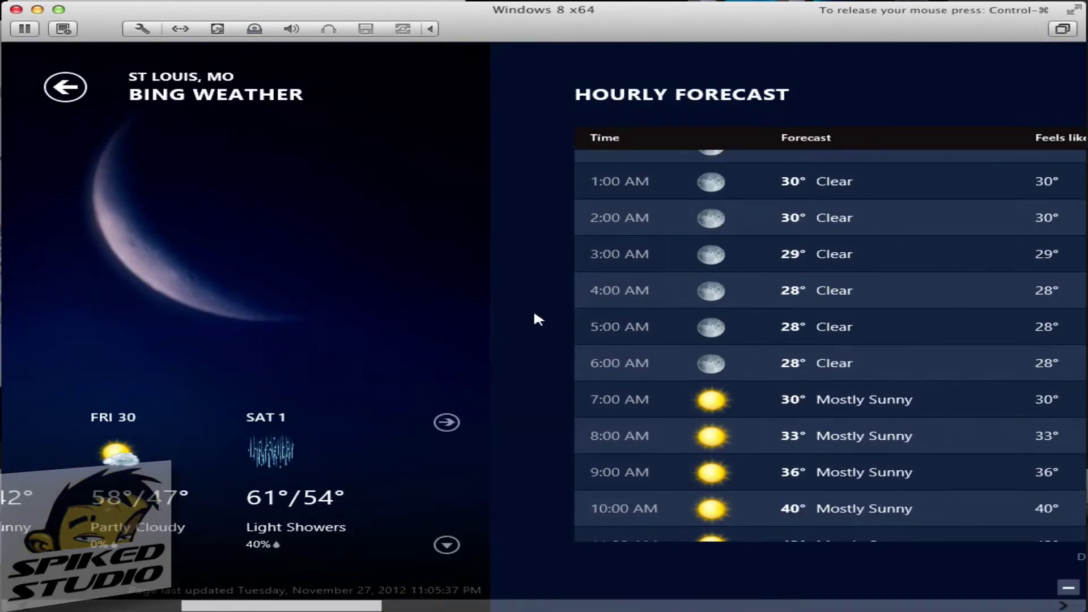
pyautogui.scroll(5, 537, 315)
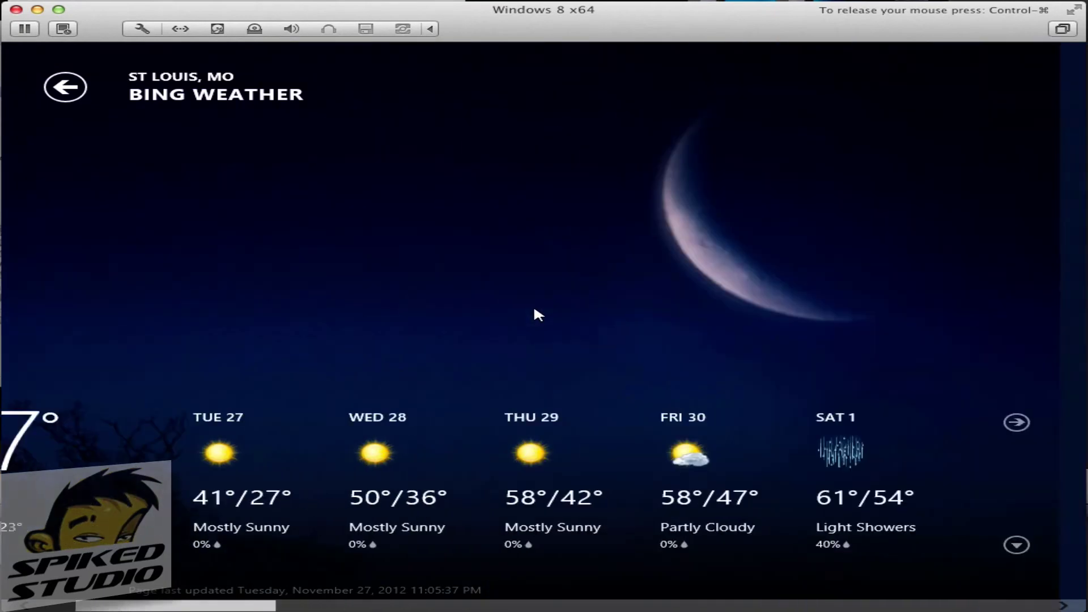
pyautogui.scroll(-10, 536, 314)
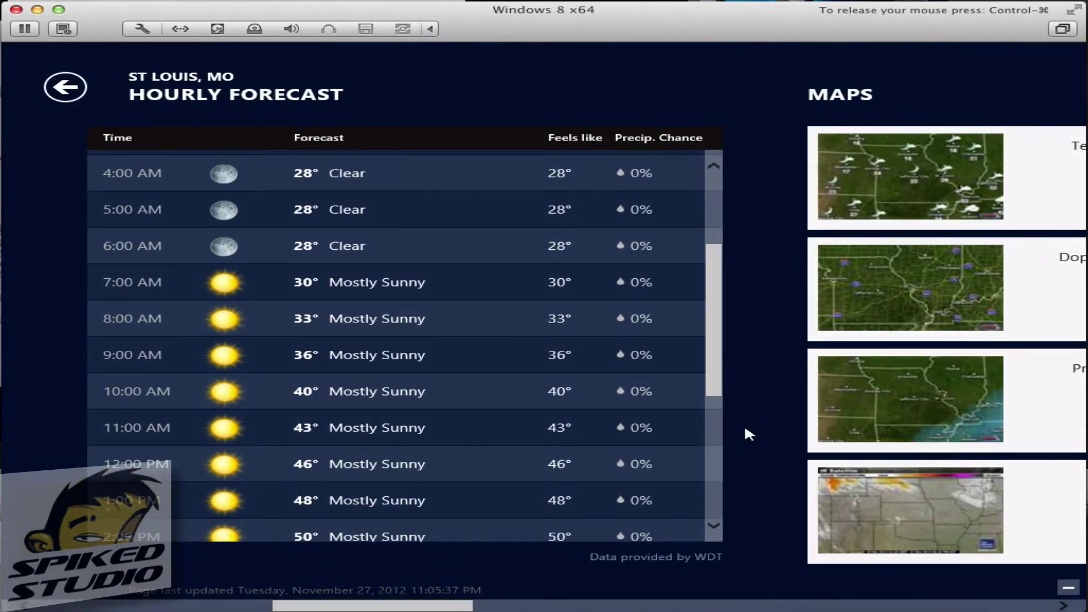
pyautogui.scroll(5, 746, 432)
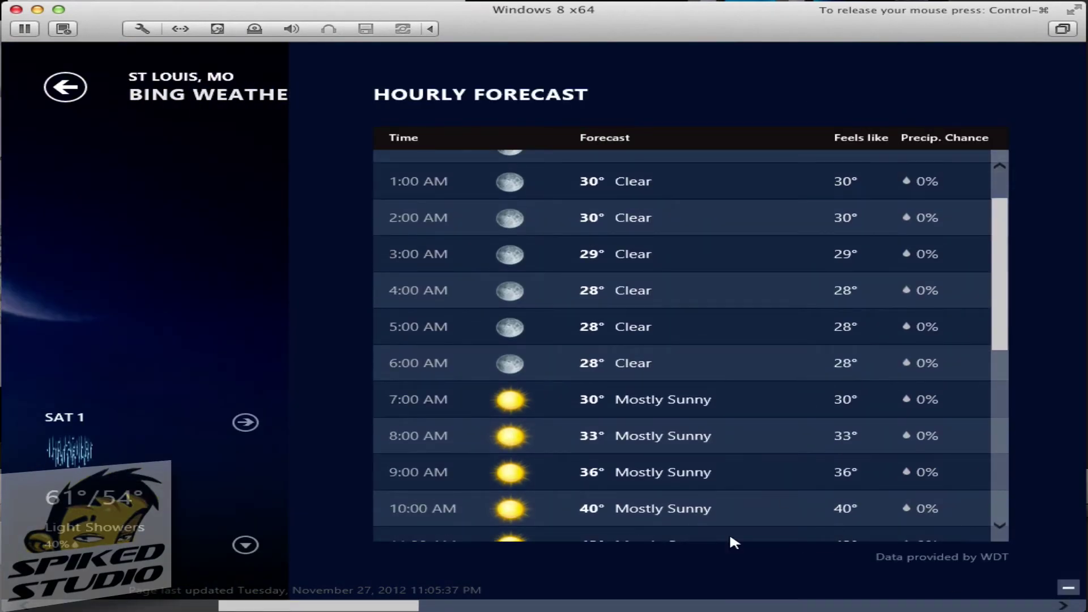
pyautogui.scroll(3, 729, 558)
pyautogui.scroll(-6, 730, 558)
pyautogui.scroll(-8, 731, 562)
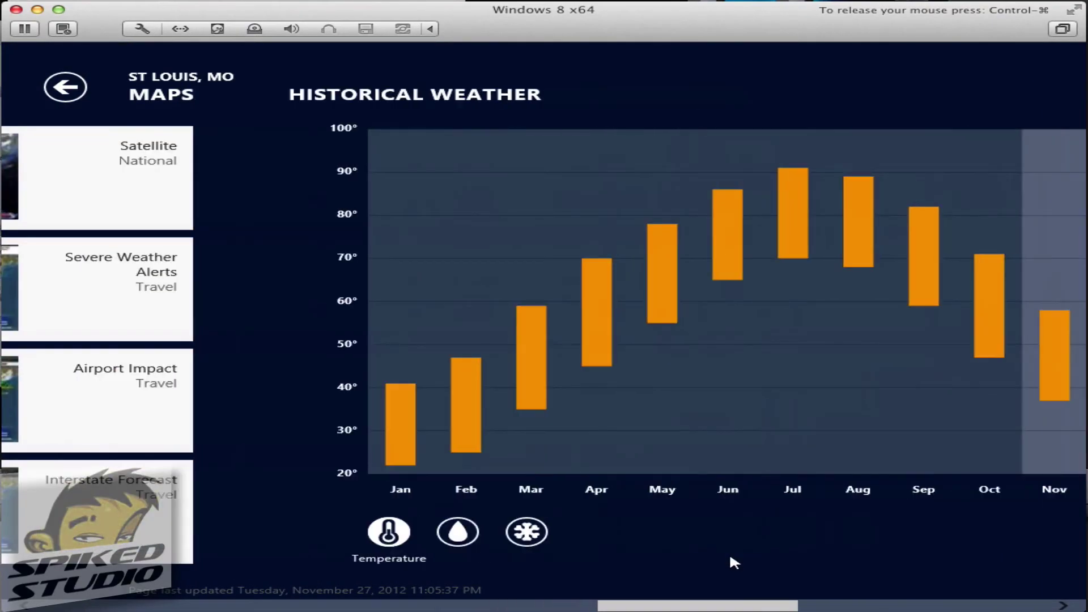
pyautogui.scroll(-8, 730, 558)
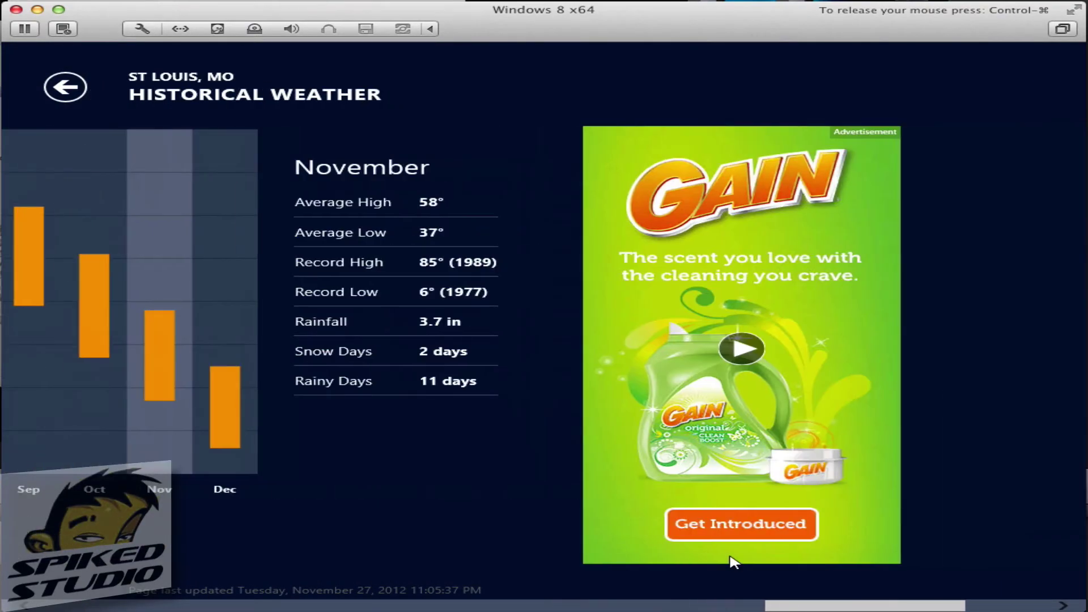
pyautogui.scroll(20, 730, 558)
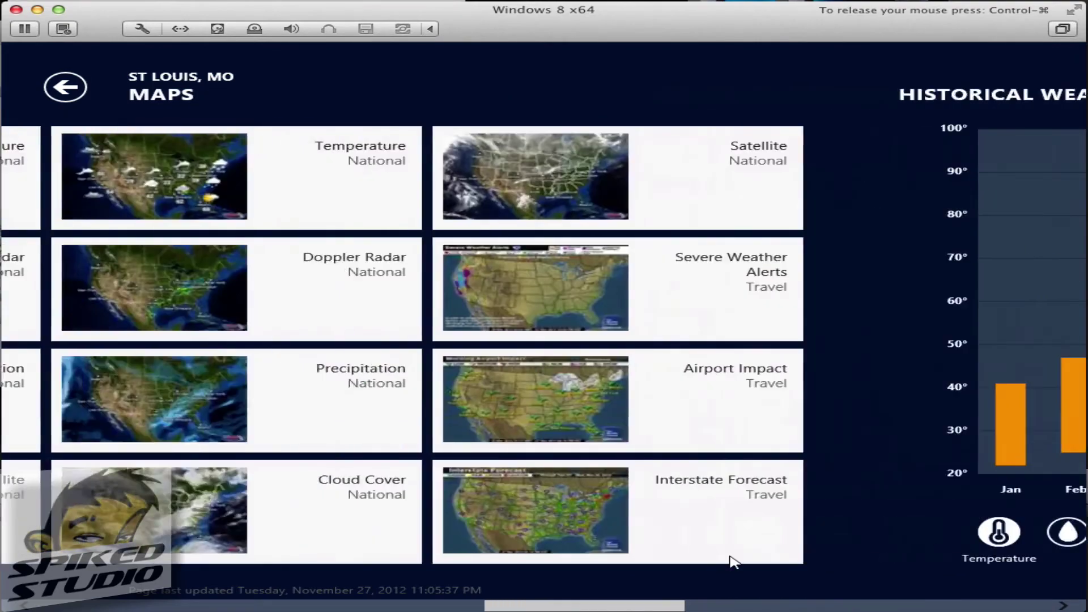
pyautogui.scroll(10, 730, 557)
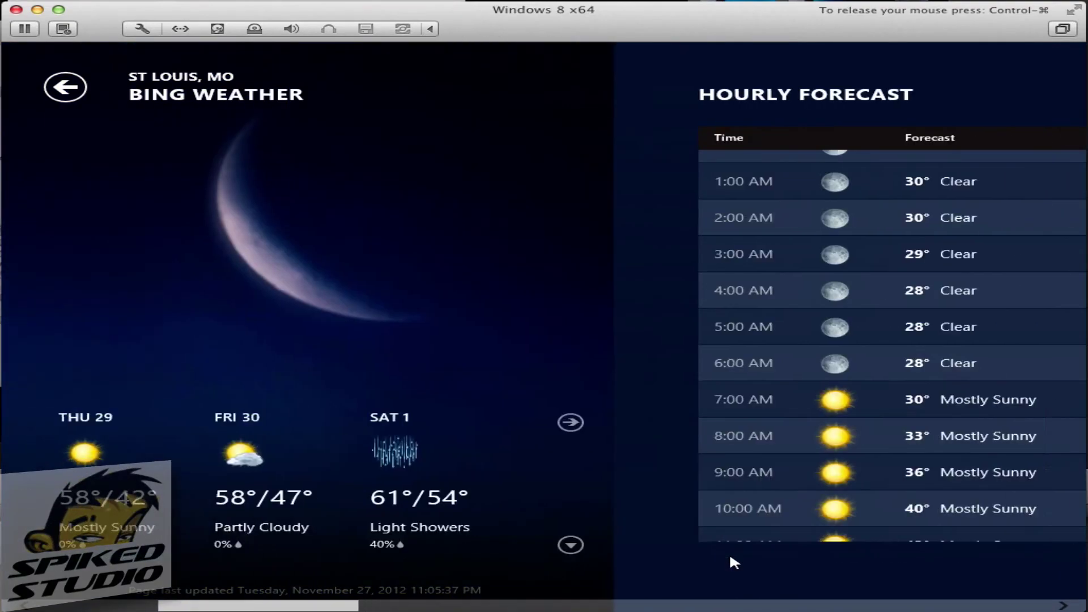
pyautogui.scroll(5, 734, 561)
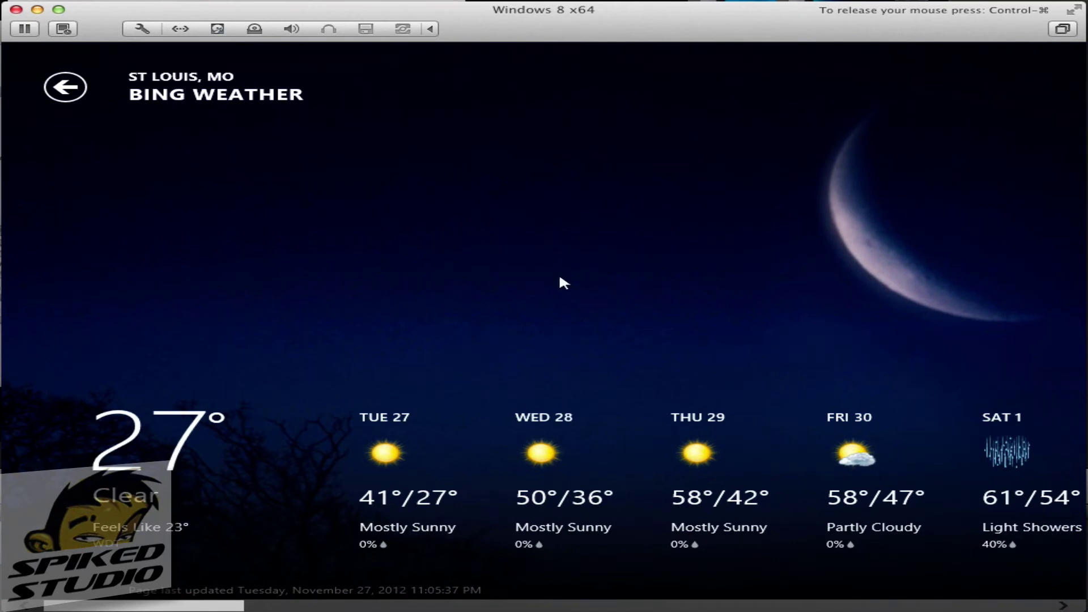
# Return to the Start screen and open the Video app.
pyautogui.moveTo(1078, 171)
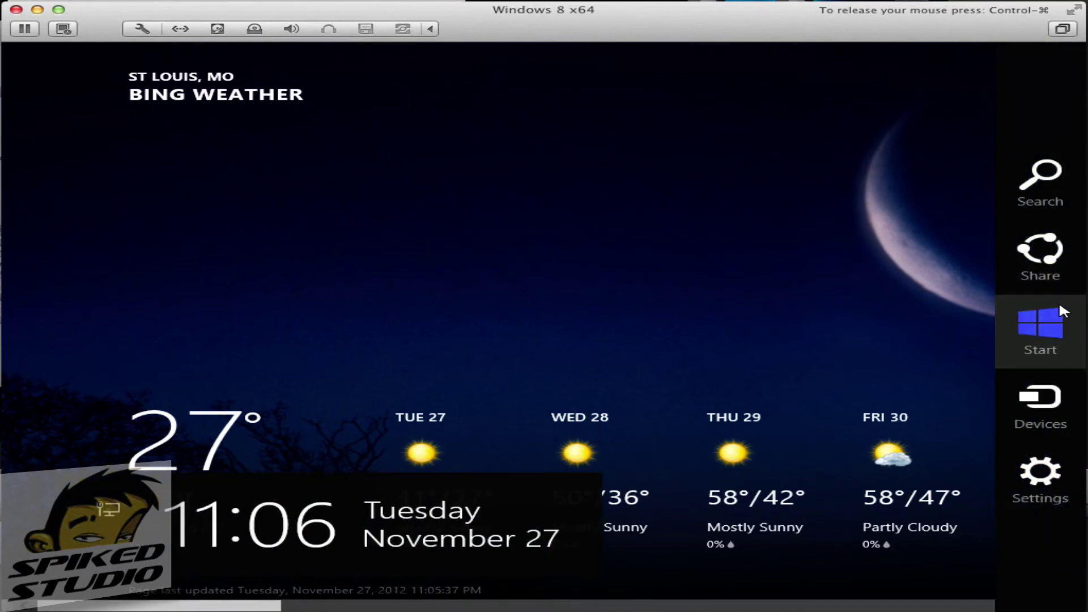
pyautogui.click(1060, 309)
pyautogui.scroll(-3, 803, 399)
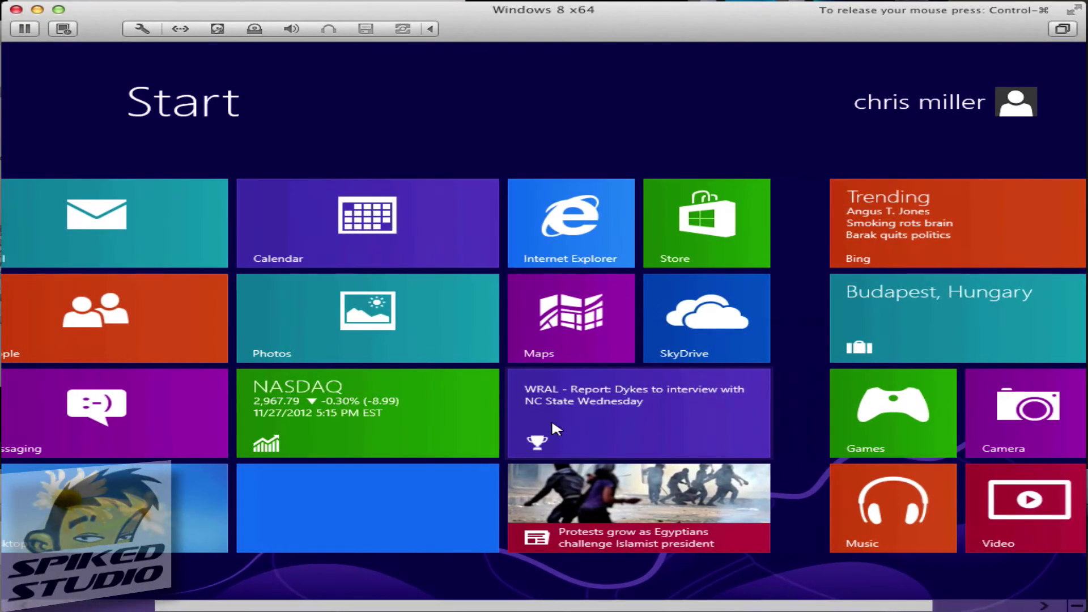
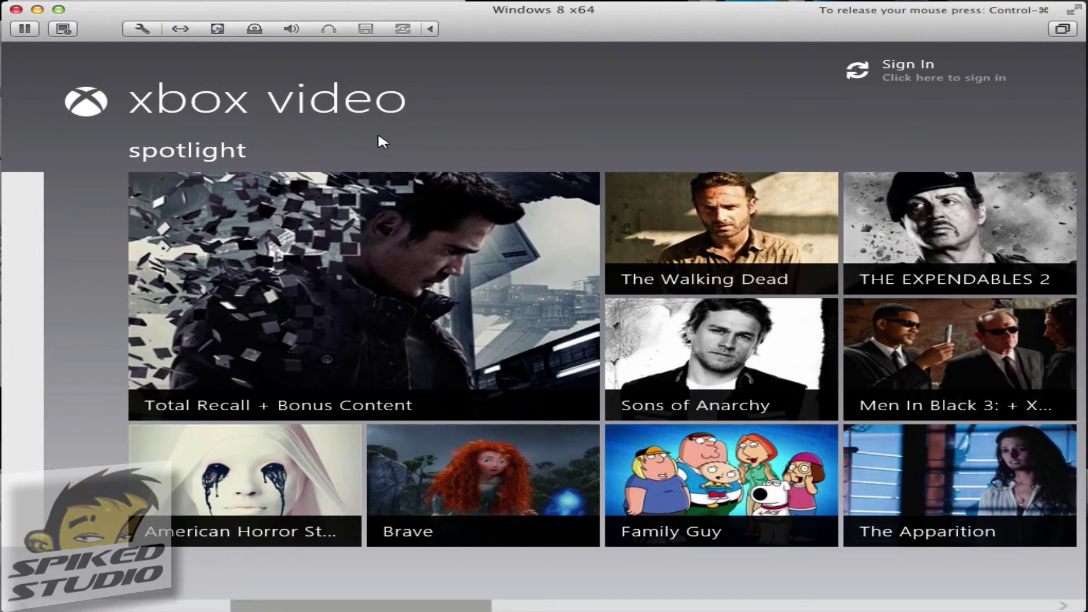
# Look through the spotlight, movies store, television store and my videos sections of Xbox Video.
pyautogui.hscroll(-3, 398, 136)
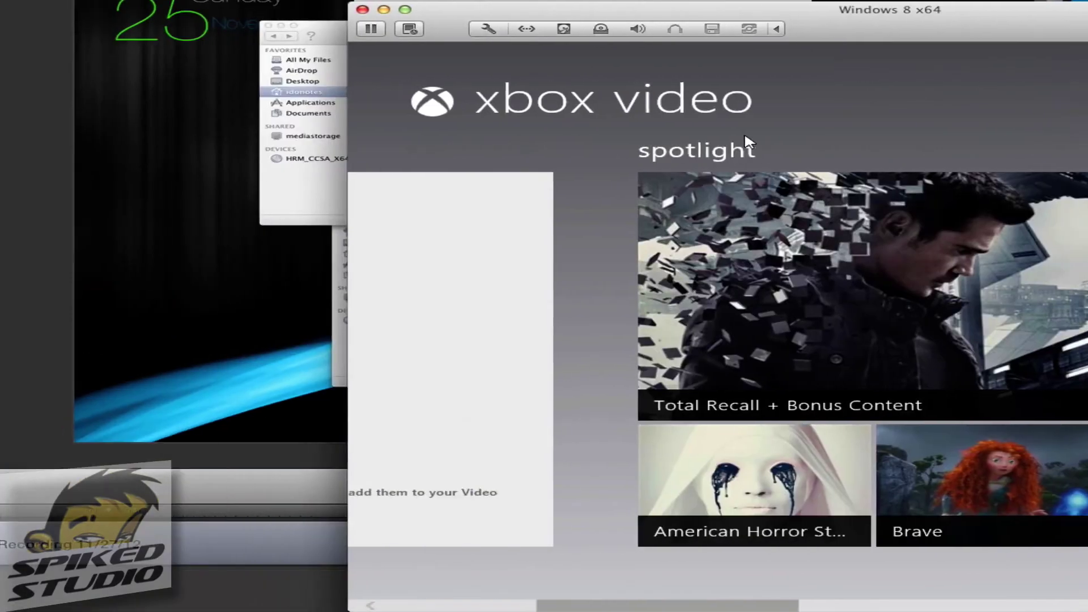
pyautogui.hscroll(5, 748, 142)
pyautogui.hscroll(10, 400, 137)
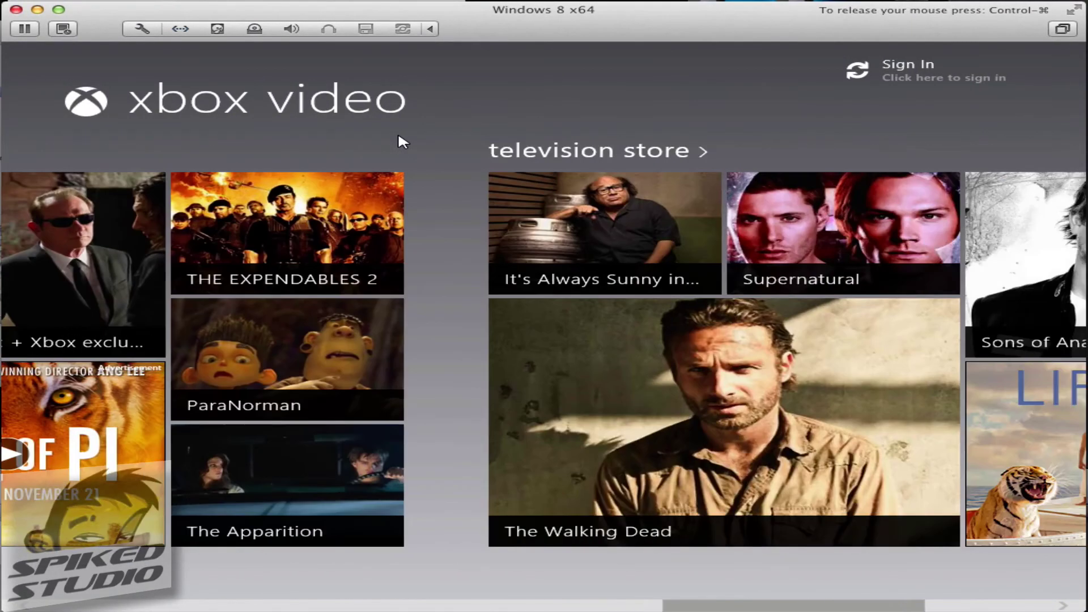
pyautogui.hscroll(5, 398, 138)
pyautogui.hscroll(1, 398, 142)
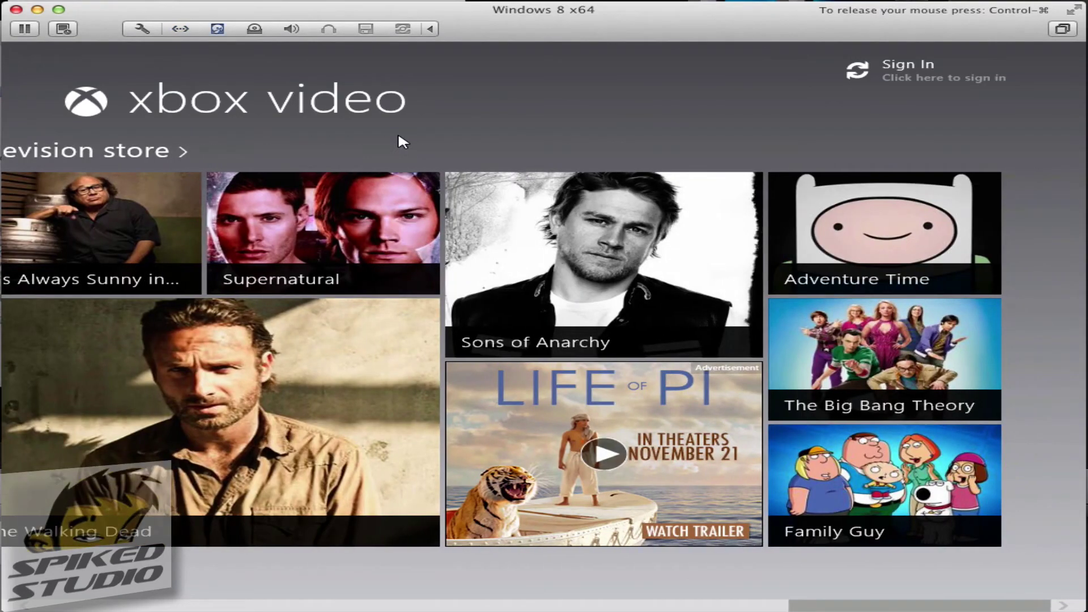
pyautogui.hscroll(-8, 399, 137)
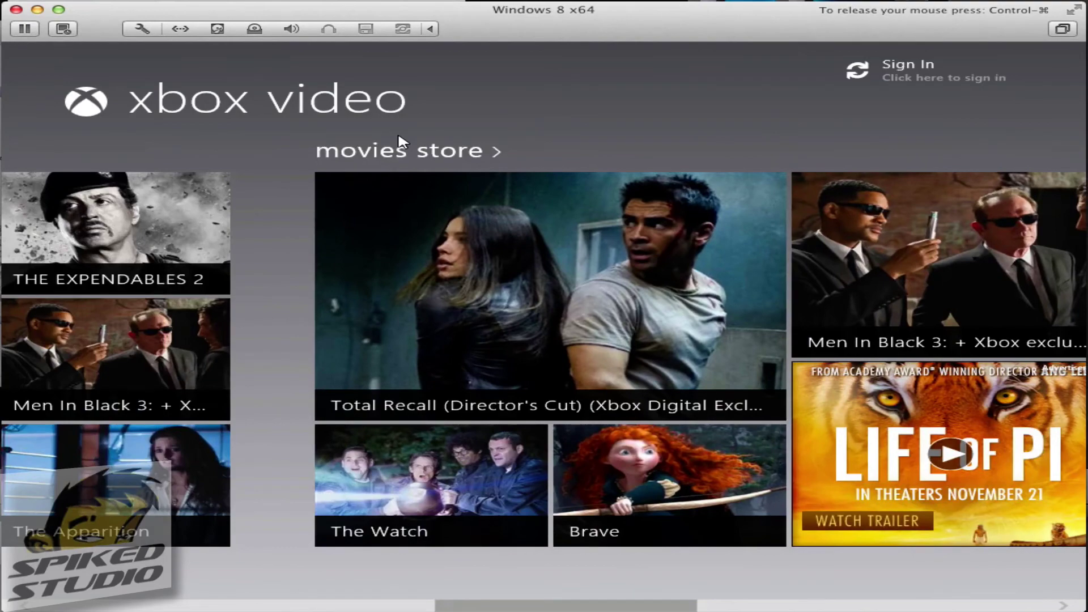
pyautogui.hscroll(-12, 398, 137)
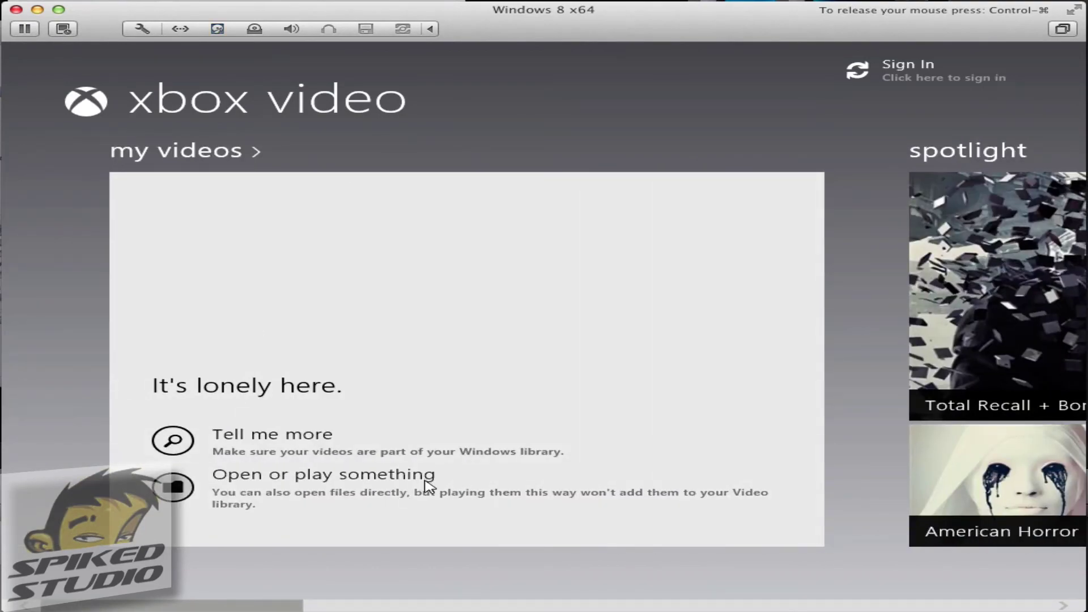
# Browse for a video to open or play, try the Network location and cancel the file selection.
pyautogui.click(281, 487)
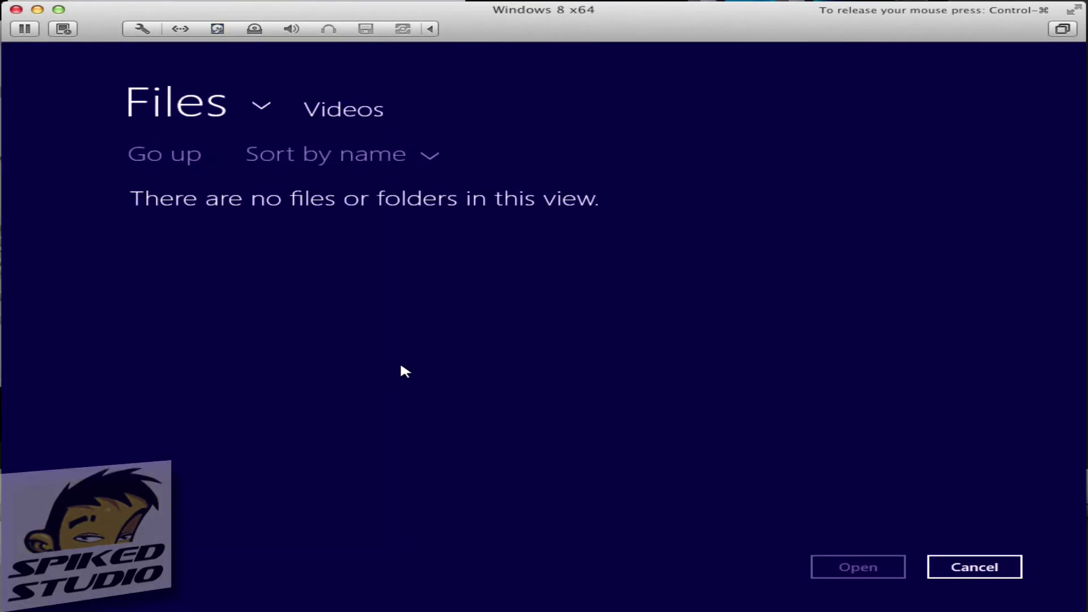
pyautogui.click(230, 114)
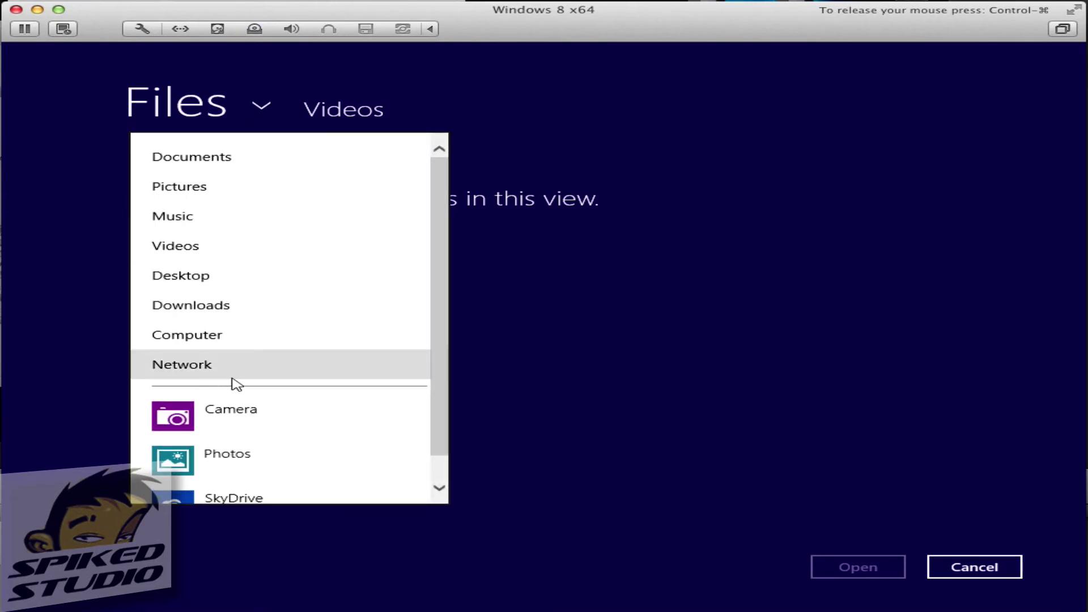
pyautogui.scroll(-1, 237, 384)
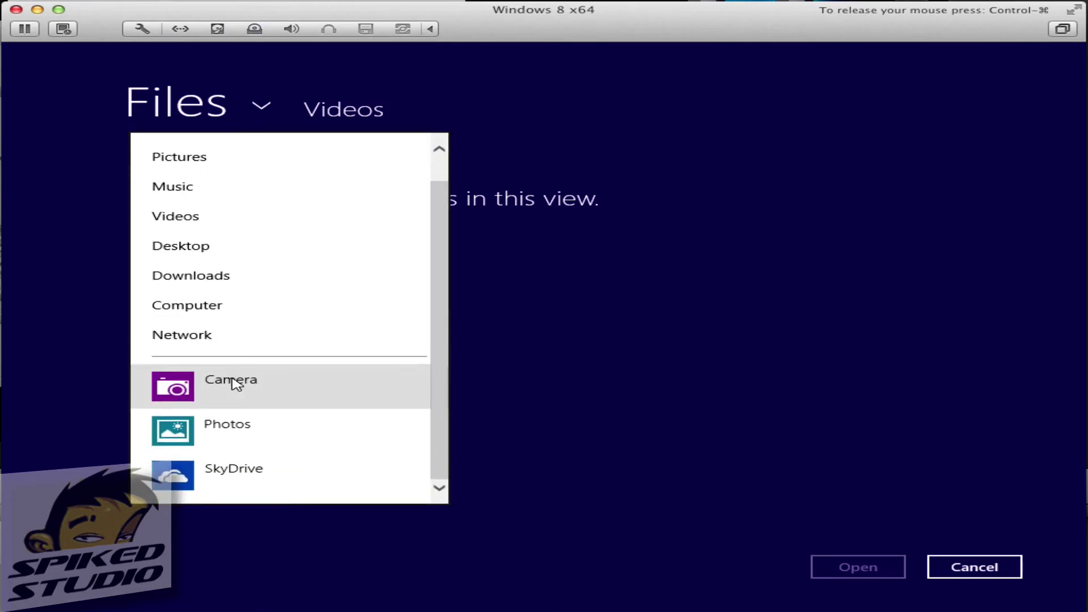
pyautogui.click(192, 341)
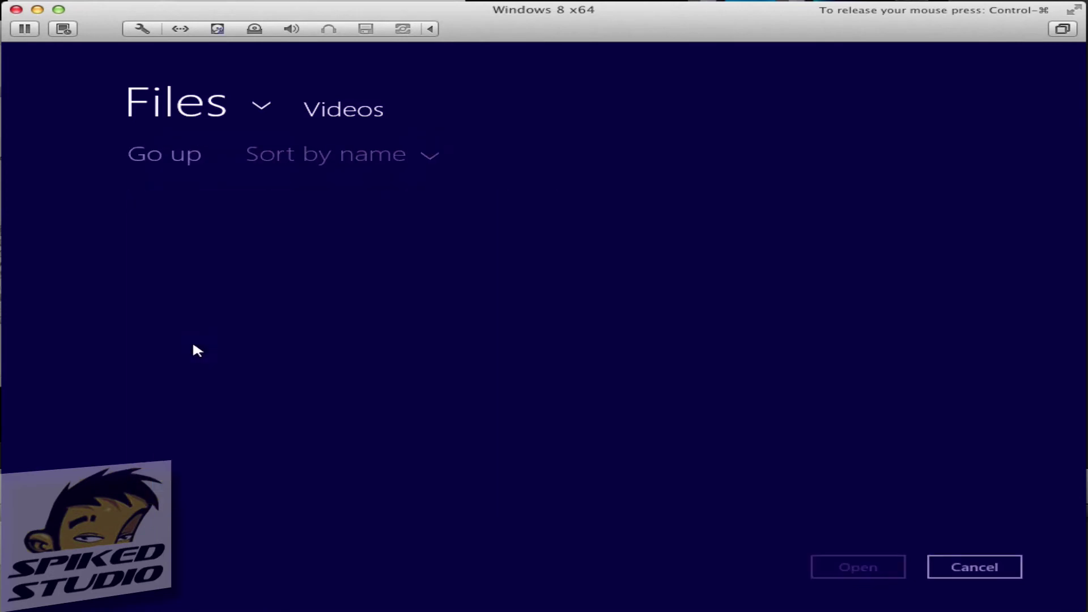
pyautogui.click(961, 587)
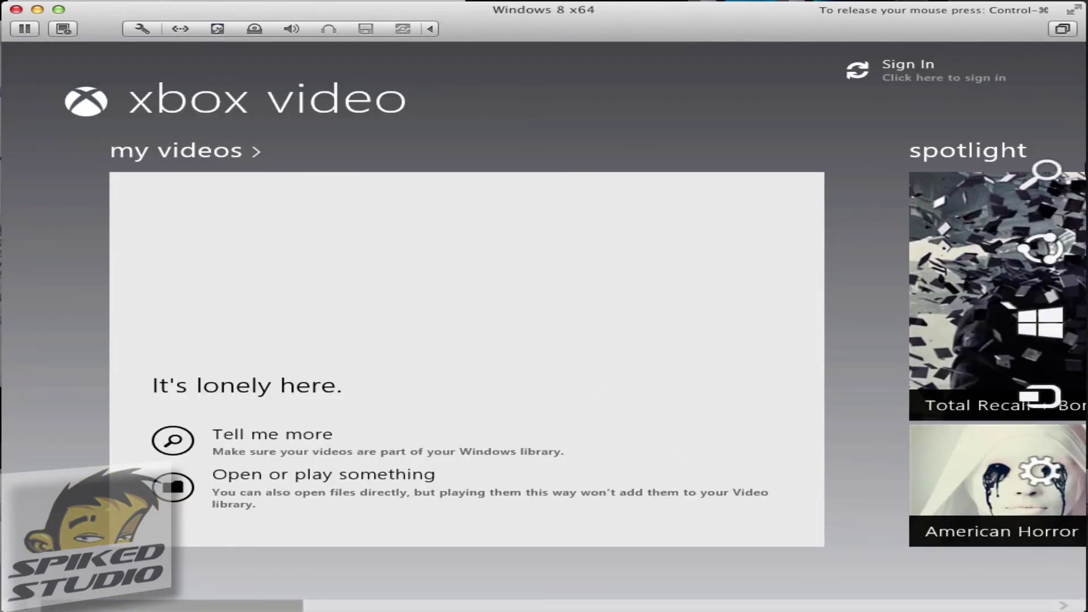
# Return to the Start screen, check the options offered in its Settings pane and close the pane.
pyautogui.click(1054, 306)
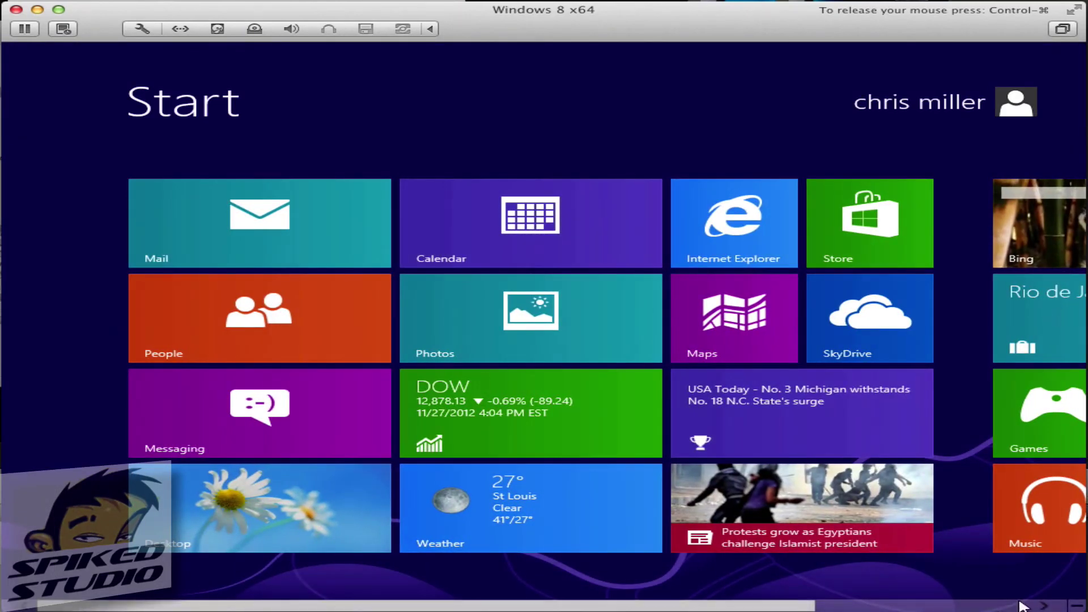
pyautogui.moveTo(1083, 608)
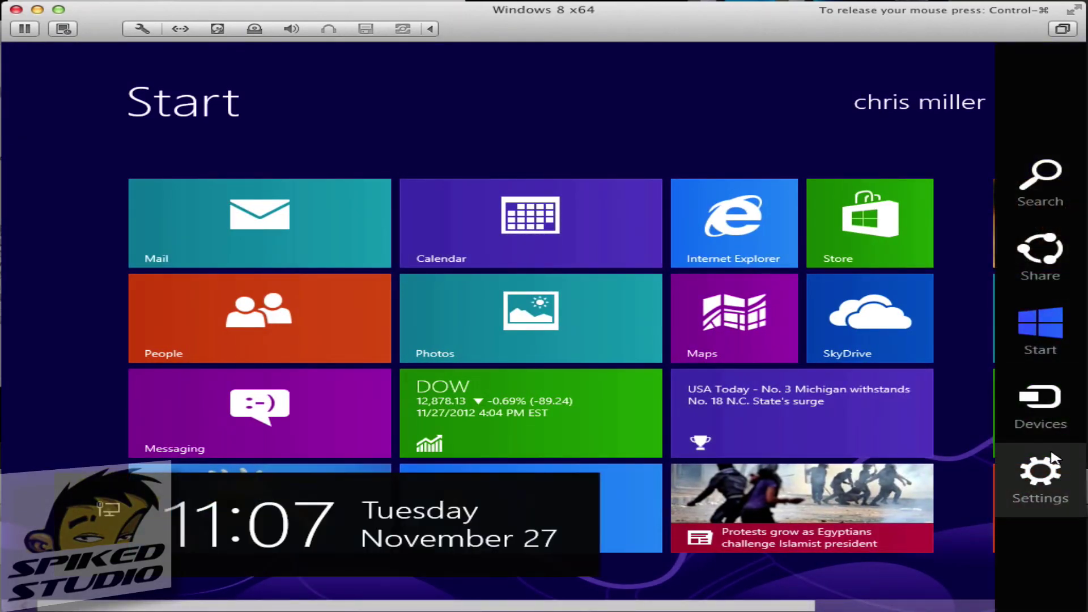
pyautogui.click(1042, 481)
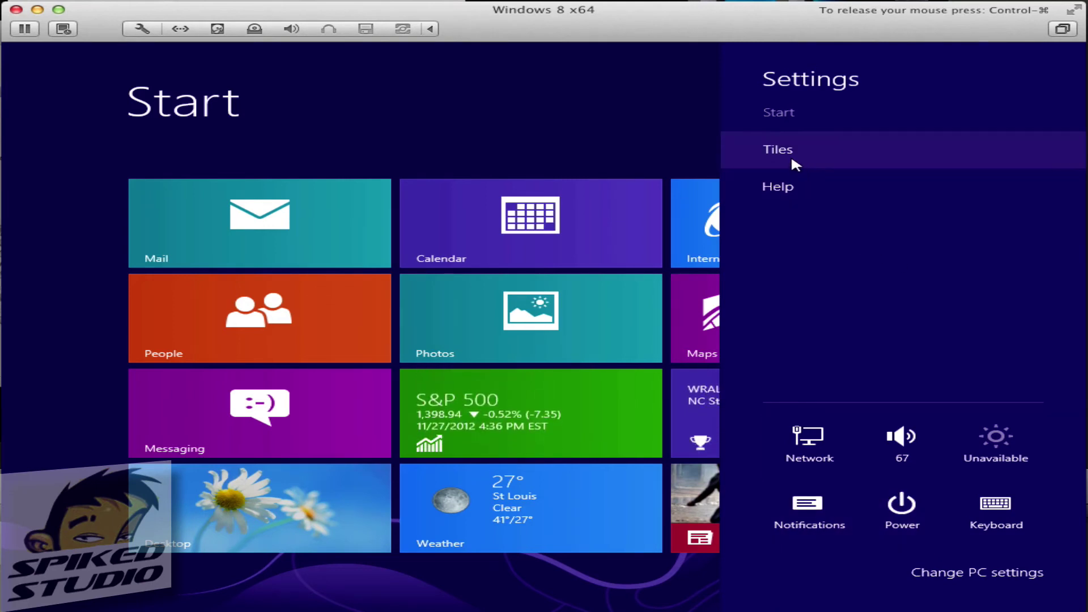
pyautogui.click(575, 117)
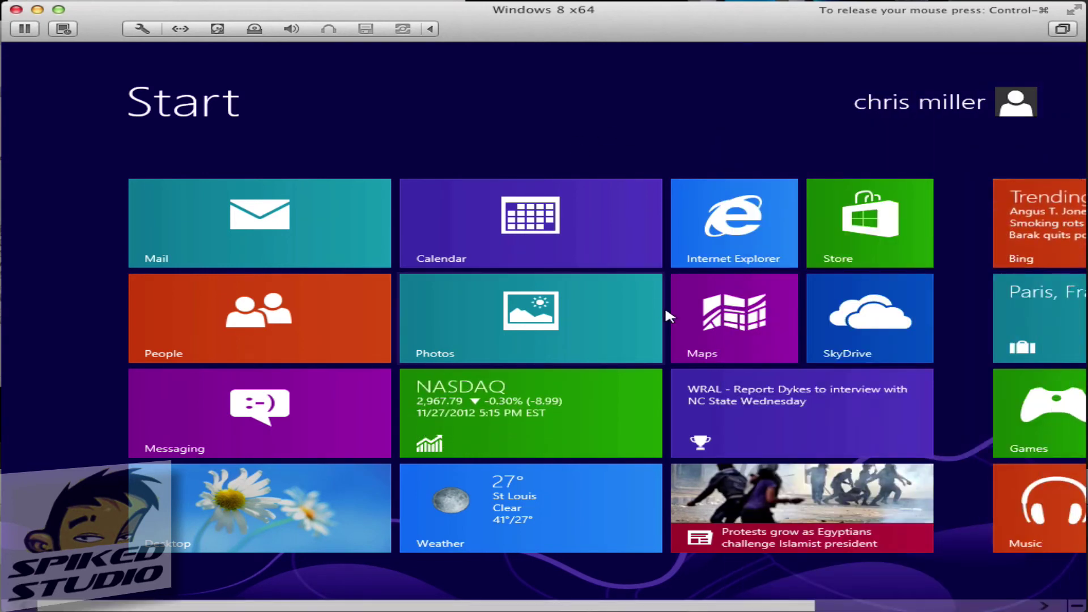
# Open the Games app, go to the profile section and try to sign in.
pyautogui.scroll(-5, 665, 311)
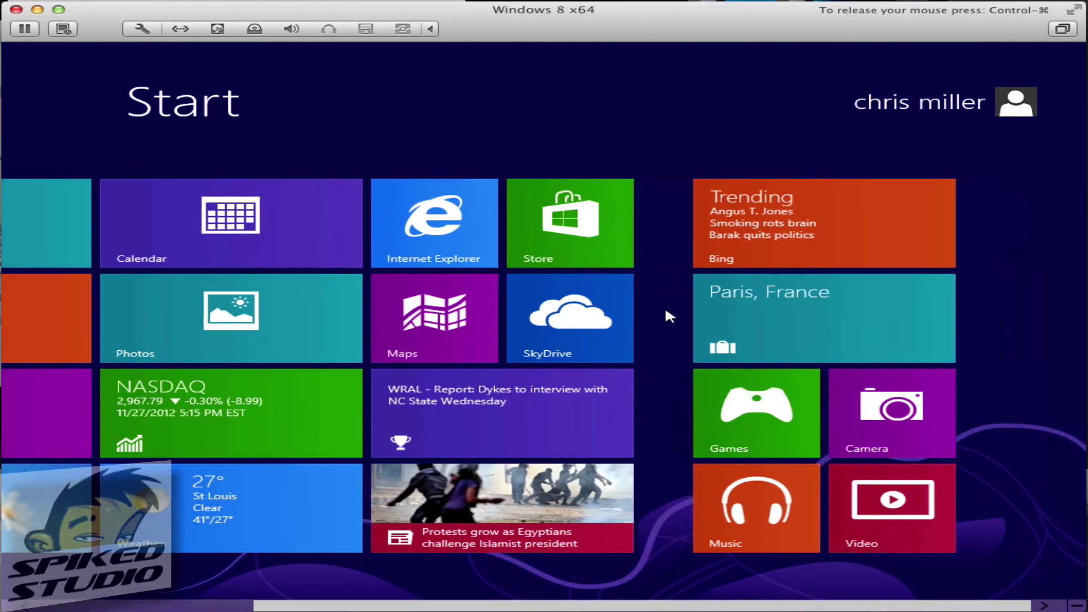
pyautogui.click(793, 431)
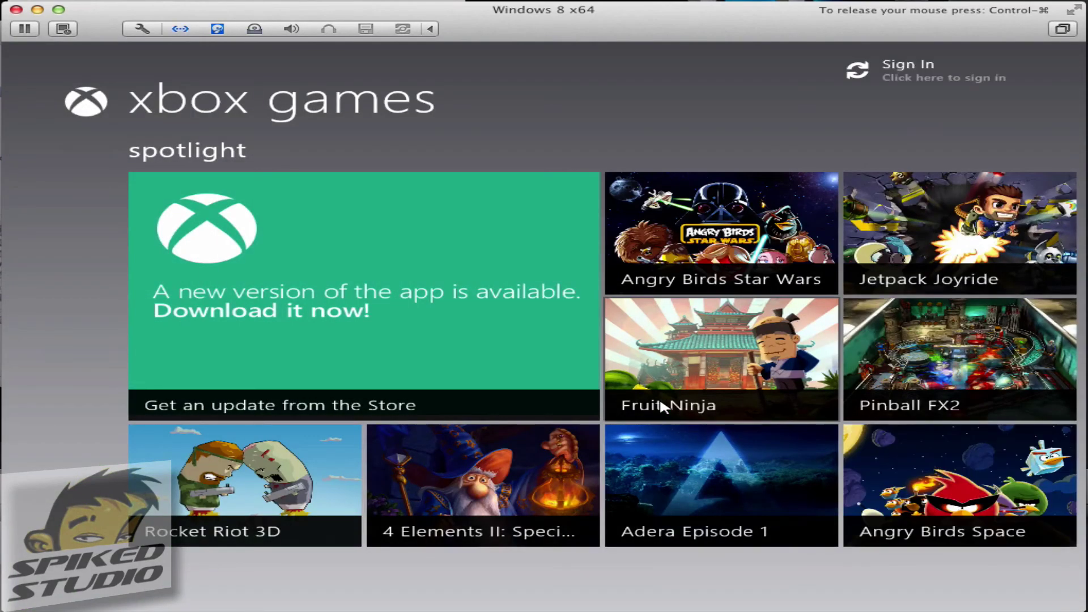
pyautogui.moveTo(485, 606); pyautogui.dragTo(179, 607)
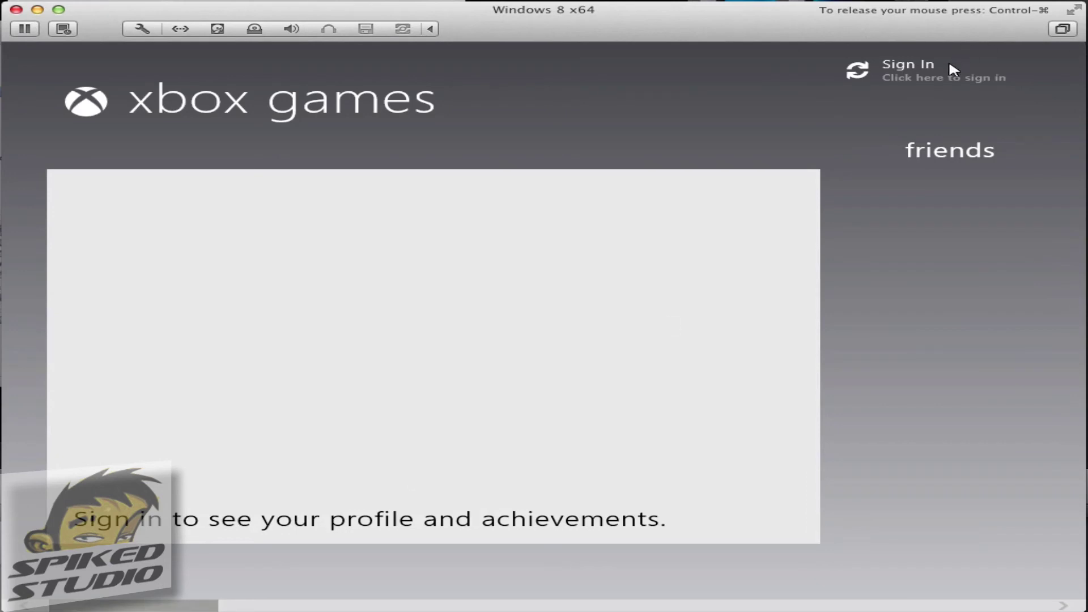
pyautogui.click(911, 73)
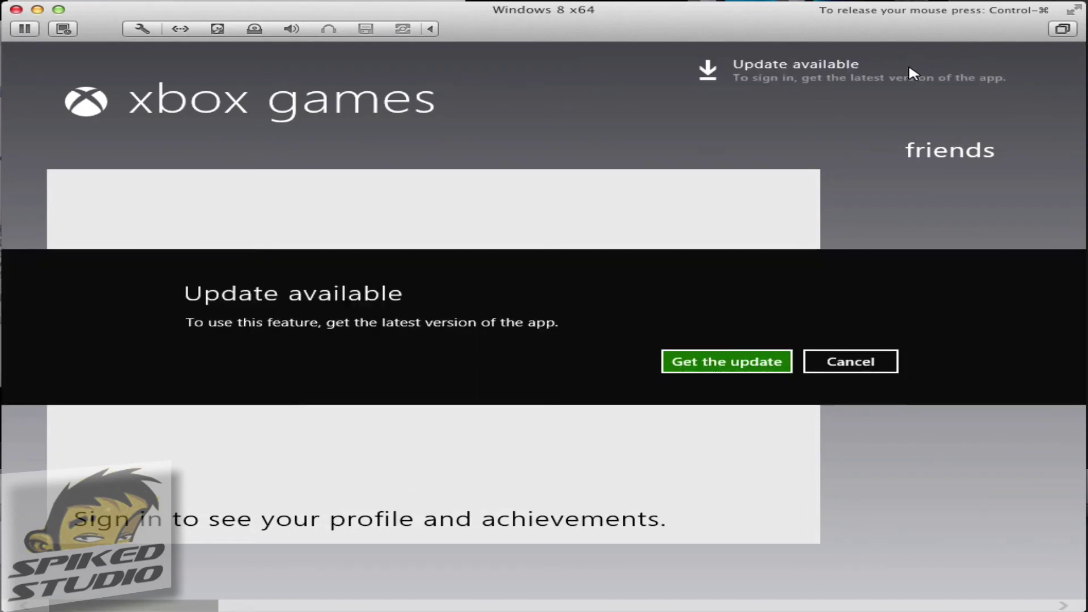
# Get the Games update from the Store, install all selected app updates and go back to the Store home page.
pyautogui.click(737, 363)
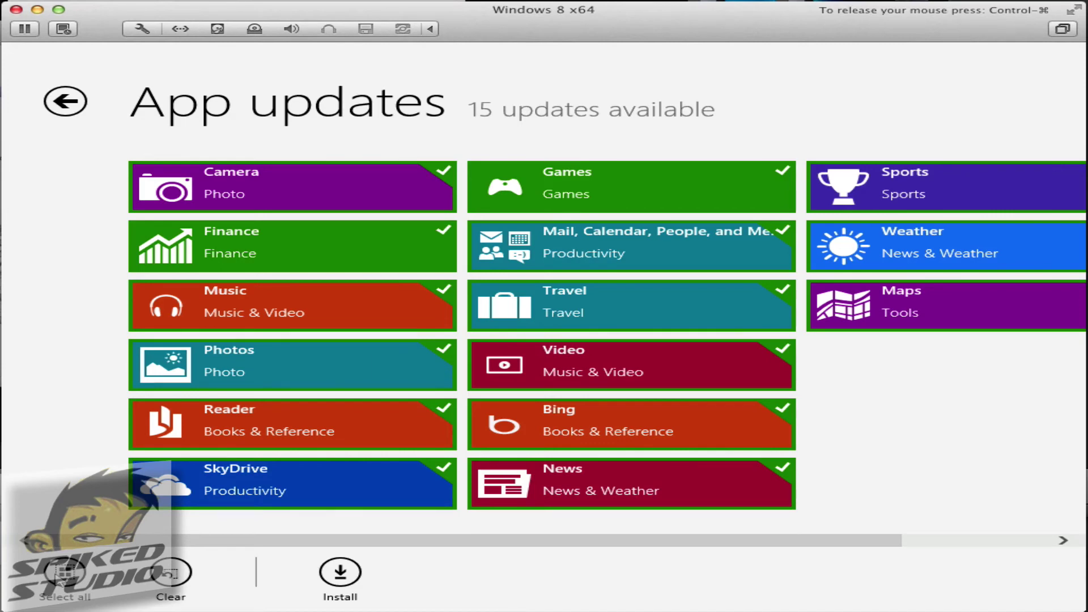
pyautogui.click(354, 576)
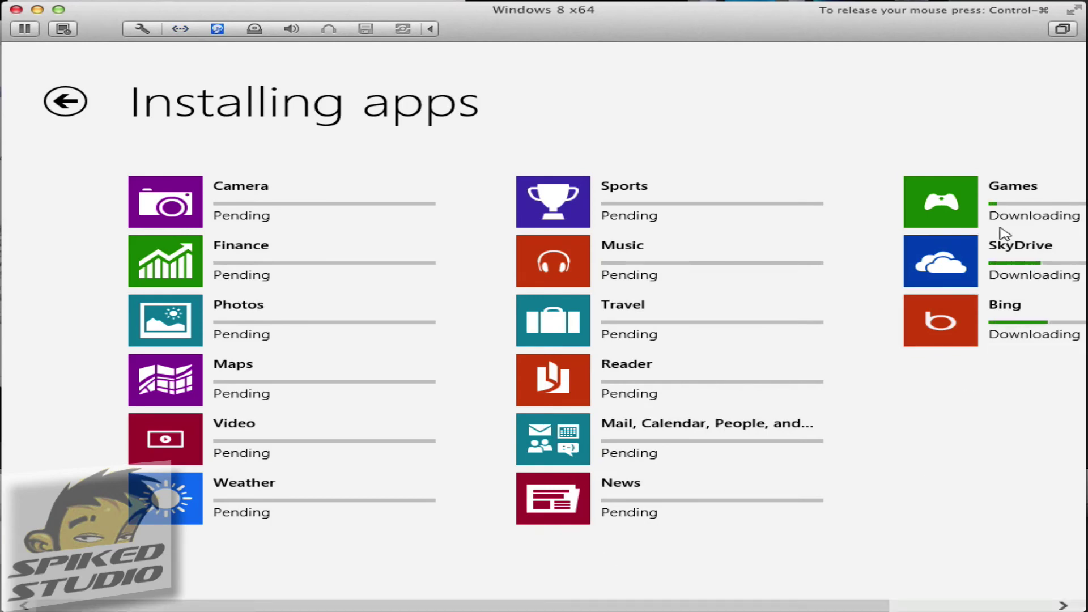
pyautogui.moveTo(673, 607); pyautogui.dragTo(649, 608)
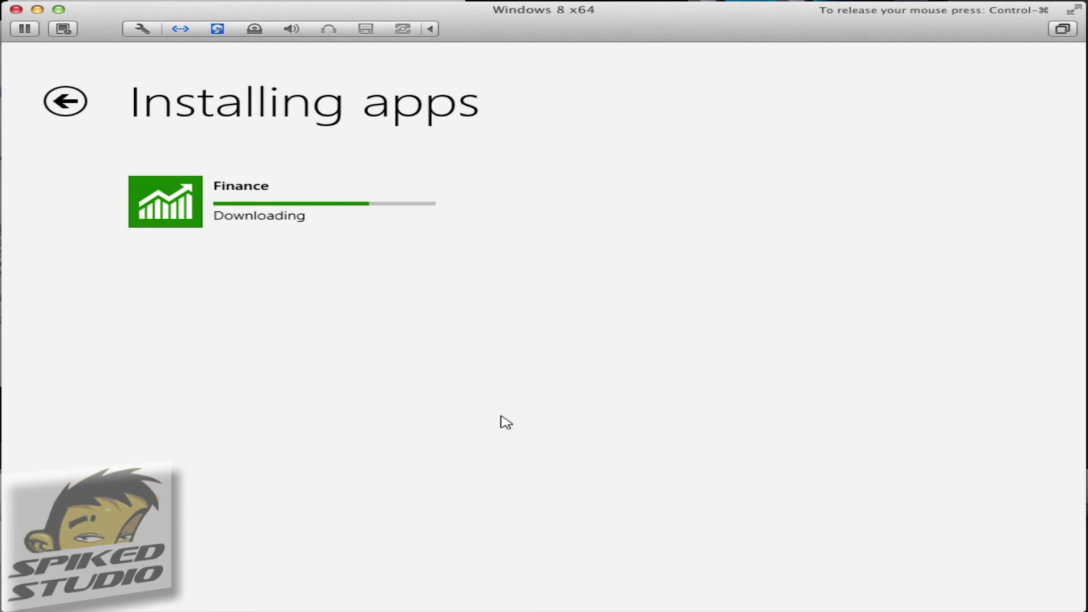
pyautogui.click(70, 103)
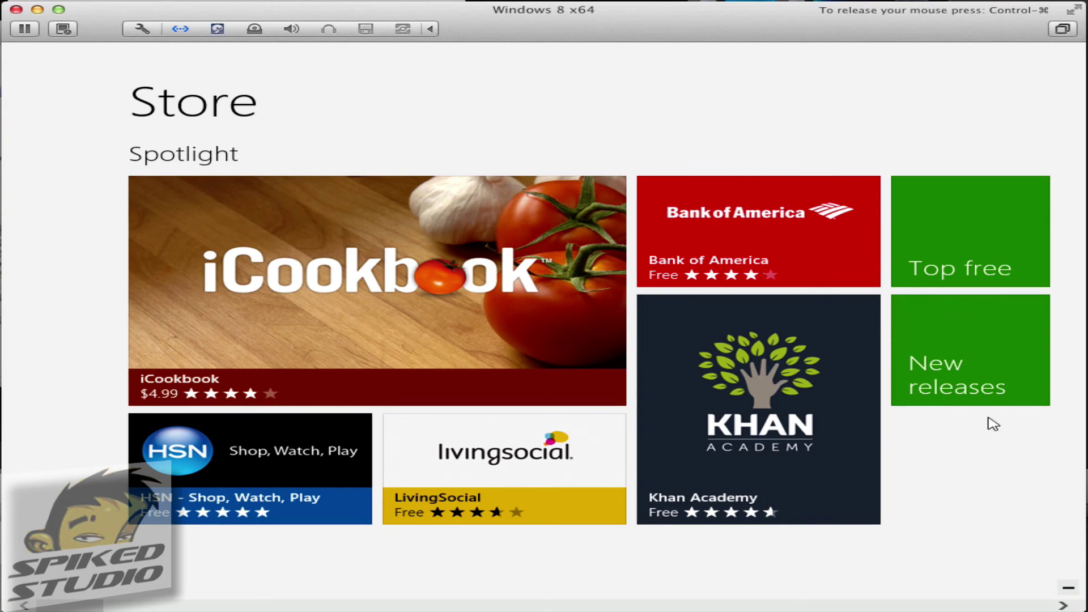
# Browse the Store's app categories from Spotlight and Games through to Shopping and Travel.
pyautogui.scroll(-5, 559, 571)
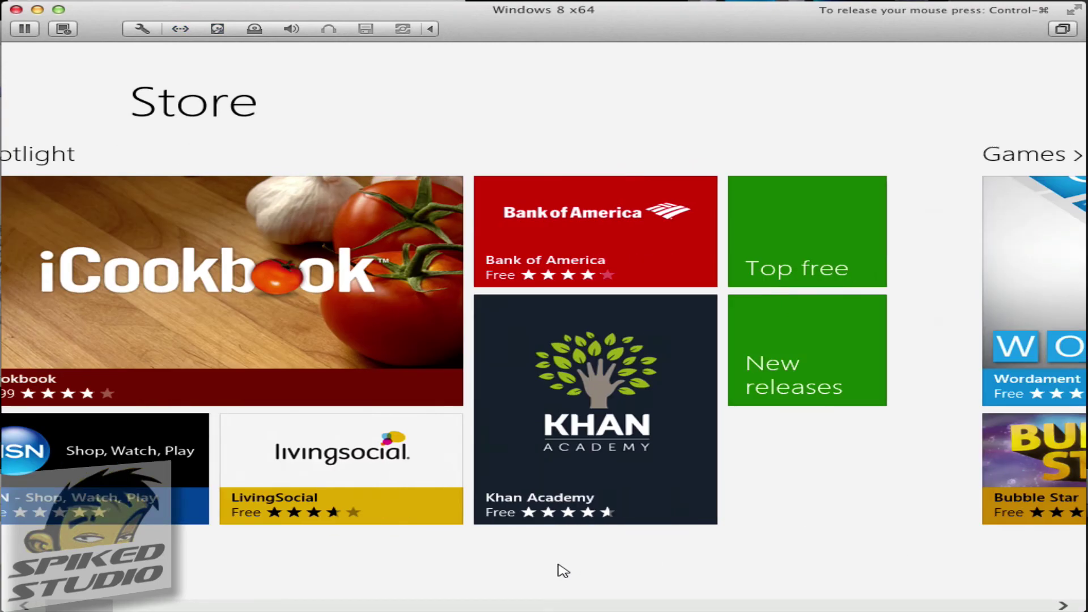
pyautogui.scroll(-10, 562, 571)
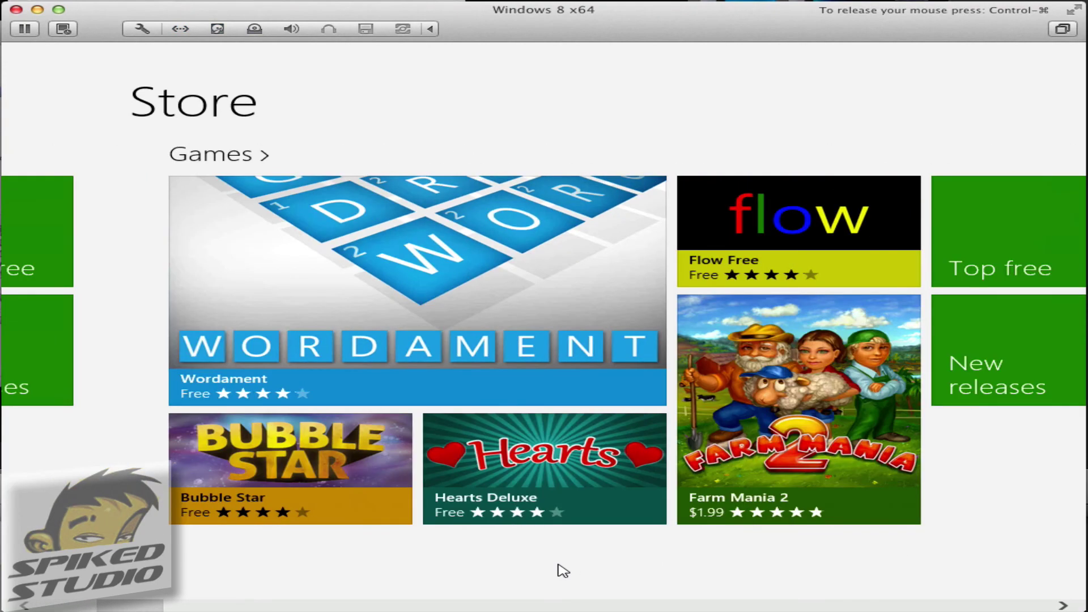
pyautogui.scroll(-2, 563, 571)
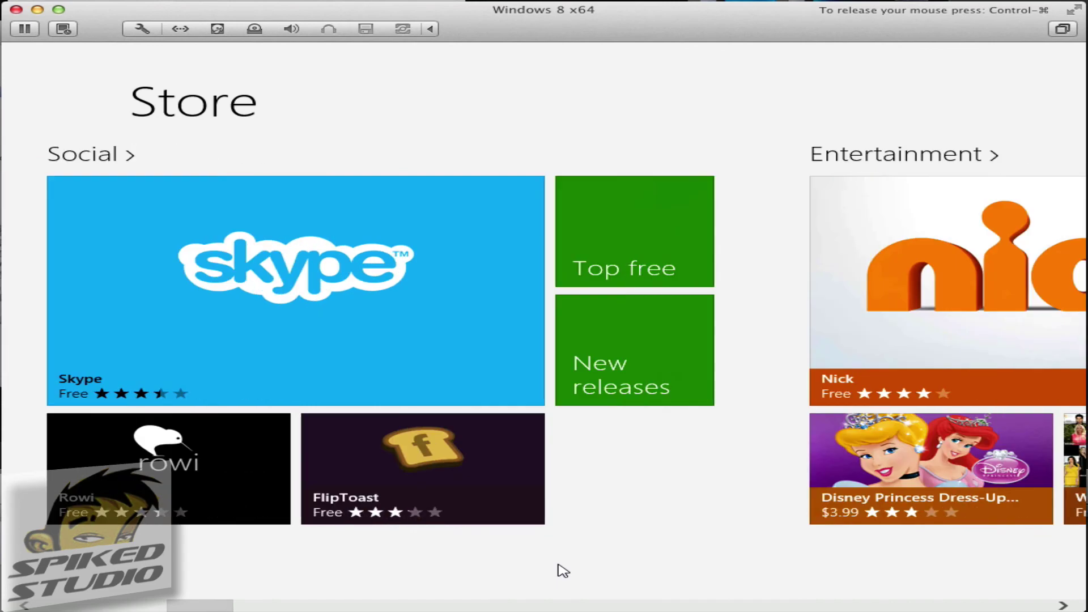
pyautogui.scroll(-8, 563, 571)
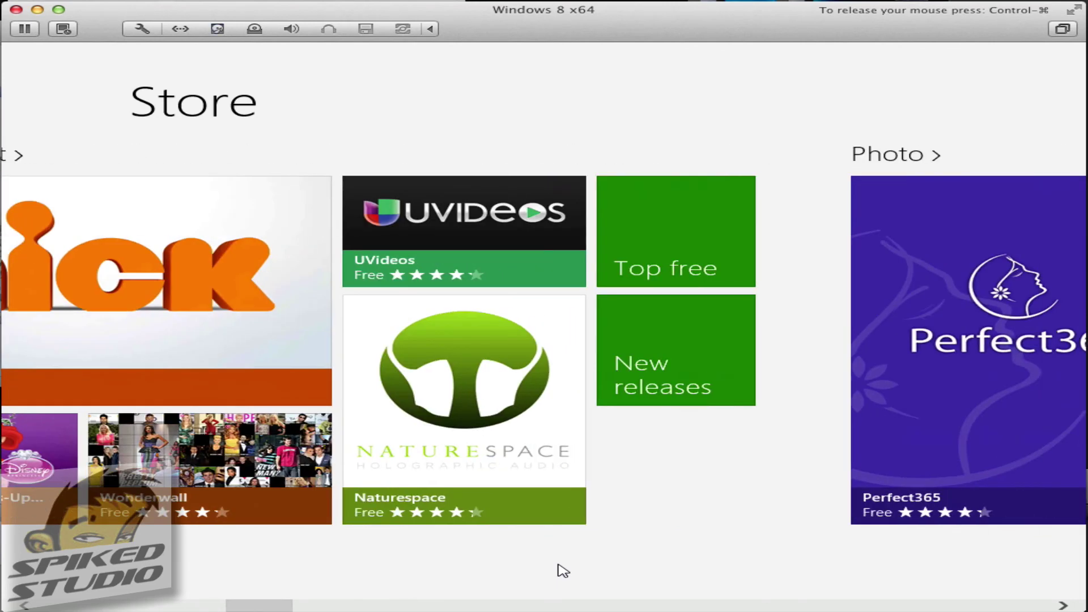
pyautogui.scroll(-12, 562, 571)
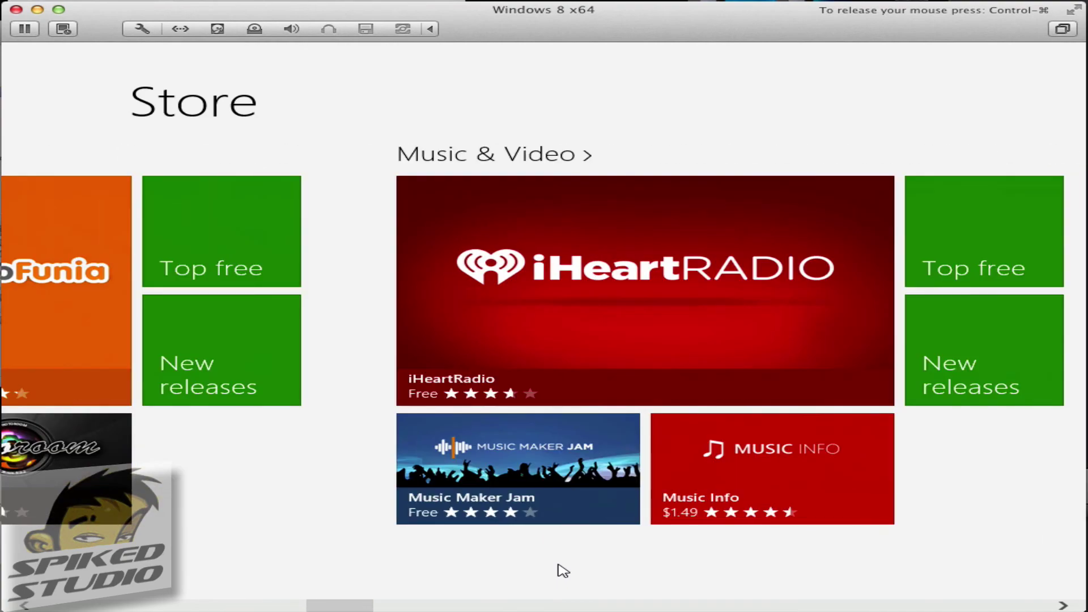
pyautogui.scroll(-6, 563, 570)
pyautogui.scroll(-6, 563, 571)
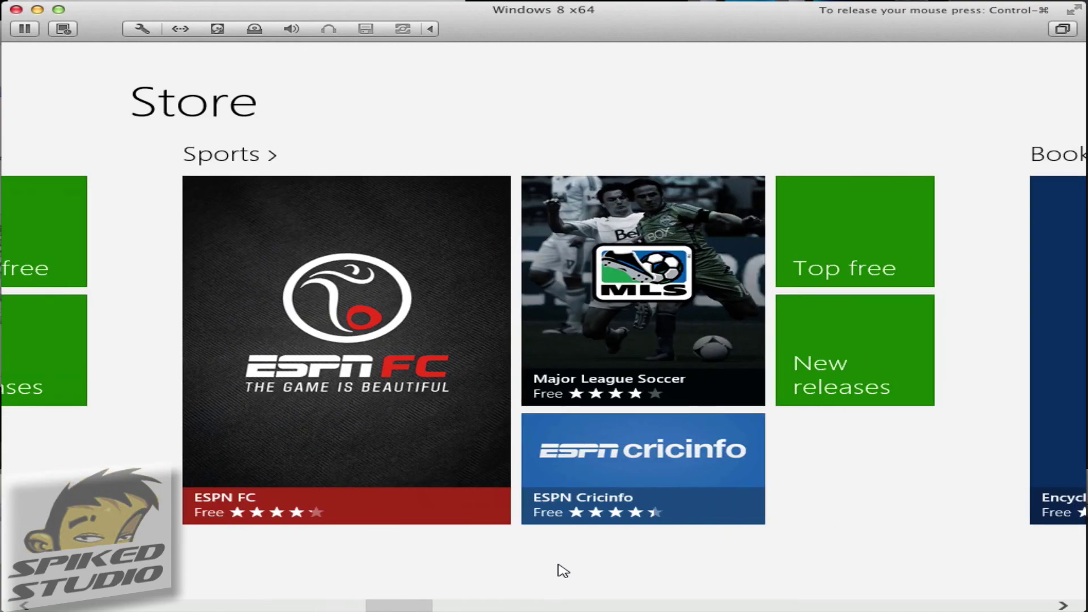
pyautogui.scroll(-20, 563, 571)
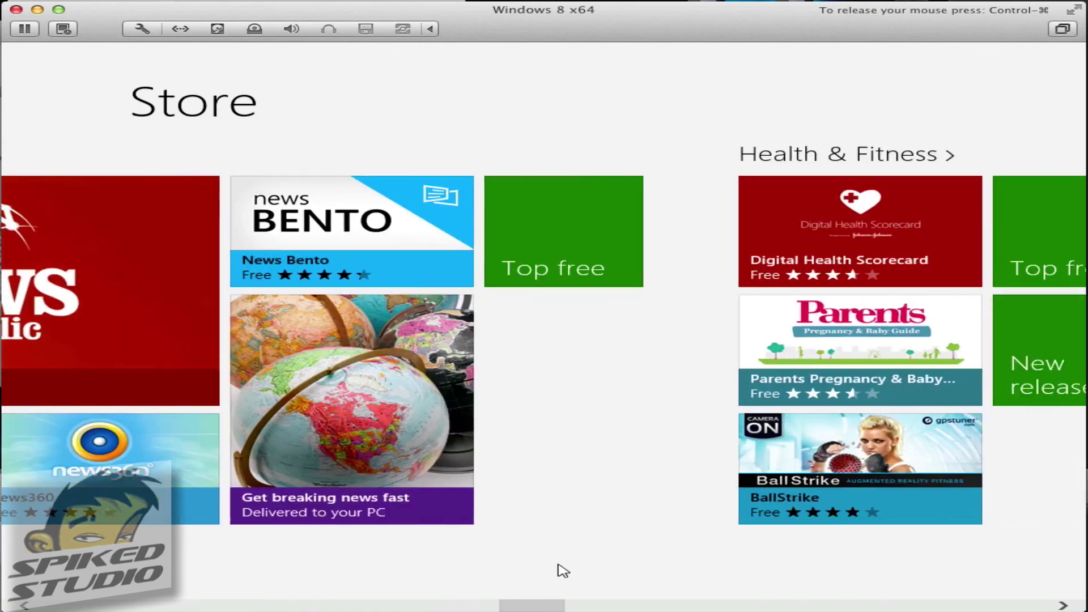
pyautogui.scroll(-20, 563, 571)
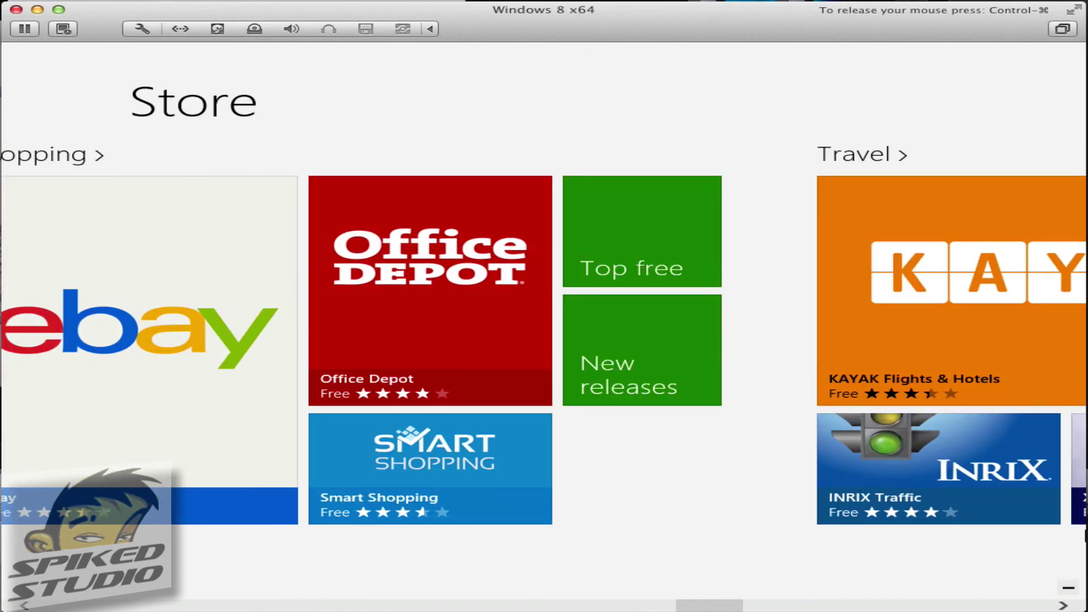
# Return to the Start screen, open the Games app and sign in from its profile section.
pyautogui.moveTo(1086, 607)
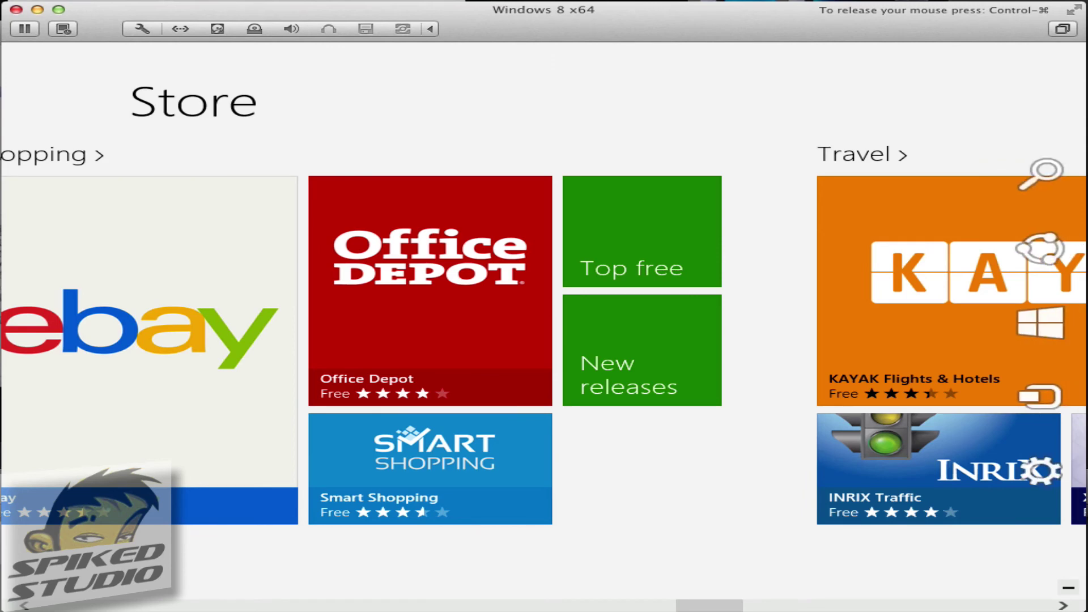
pyautogui.click(1058, 336)
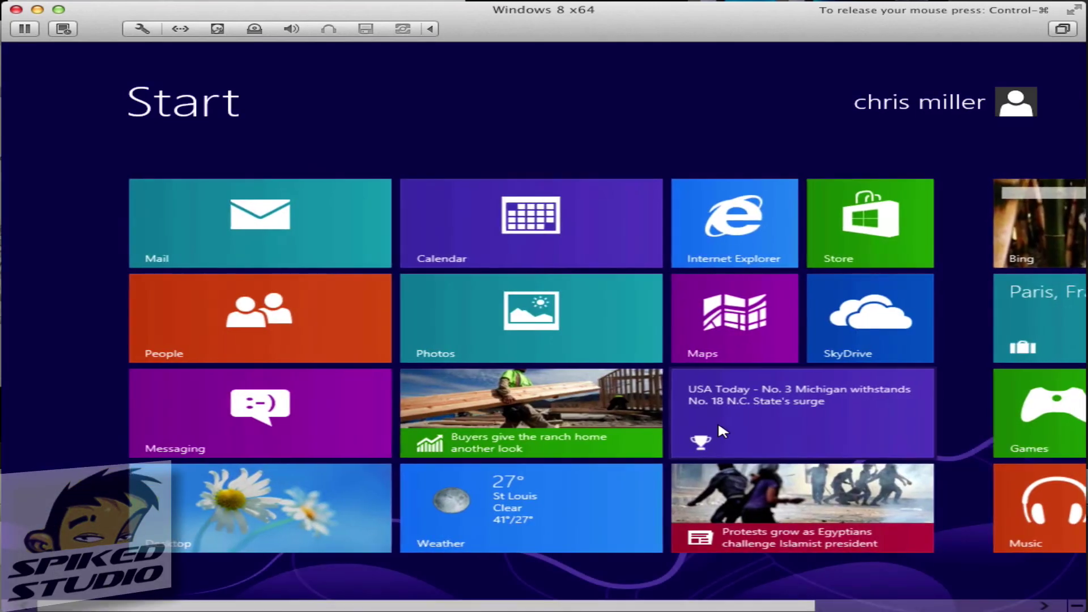
pyautogui.click(1001, 420)
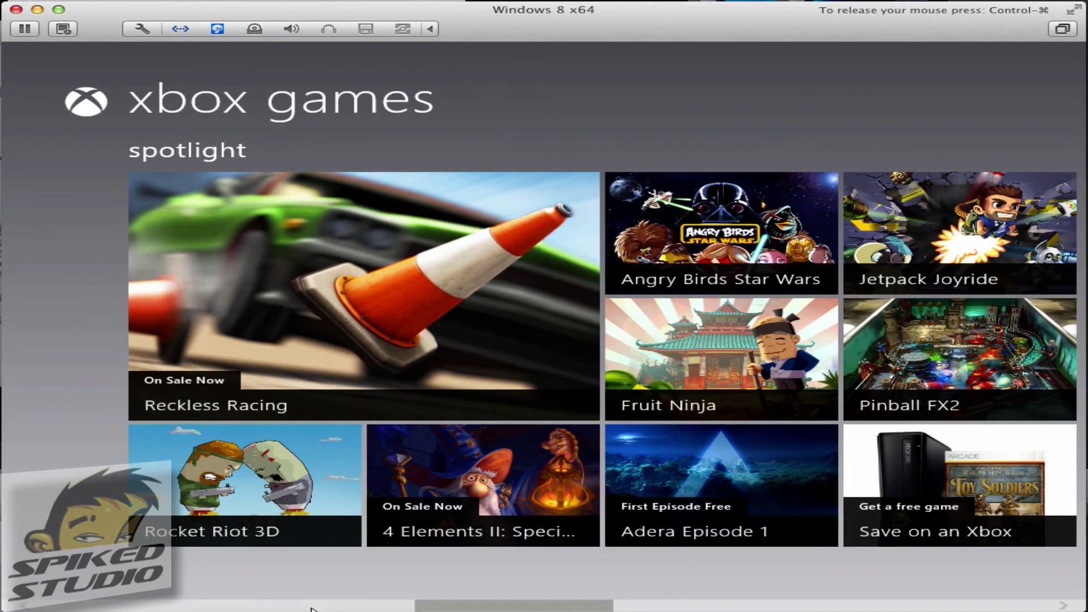
pyautogui.hscroll(-5, 315, 607)
pyautogui.hscroll(-2, 90, 609)
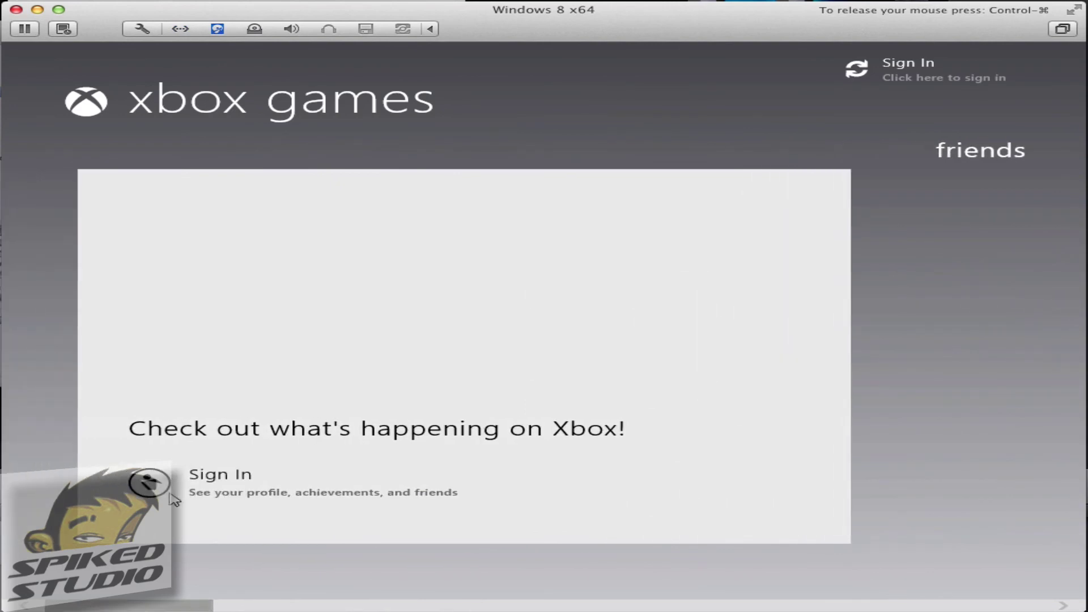
pyautogui.click(193, 479)
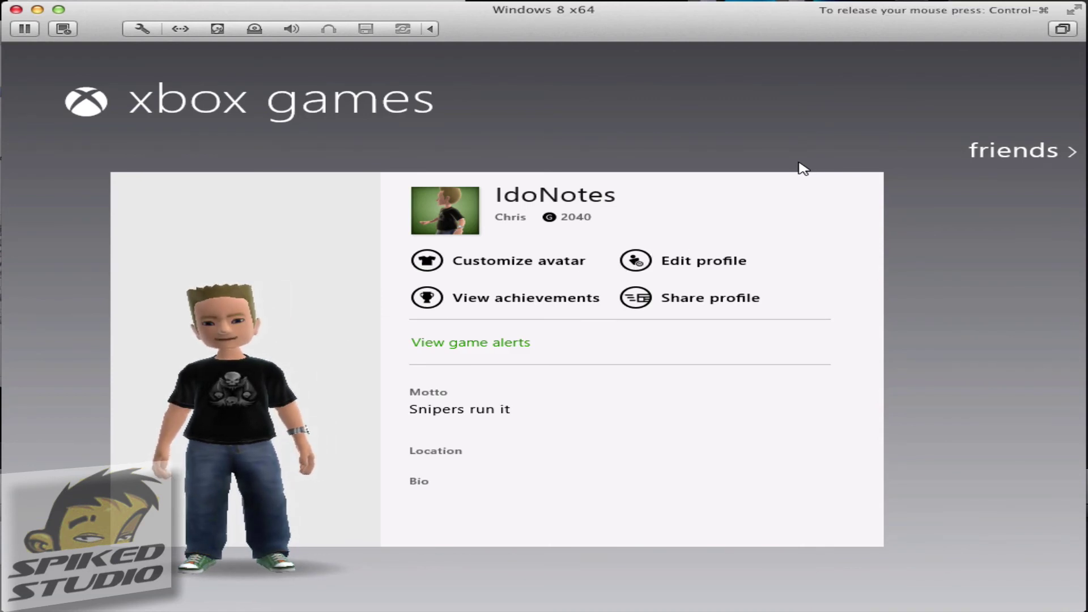
# Open the Xbox profile for editing, look through its fields and cancel without saving.
pyautogui.click(634, 260)
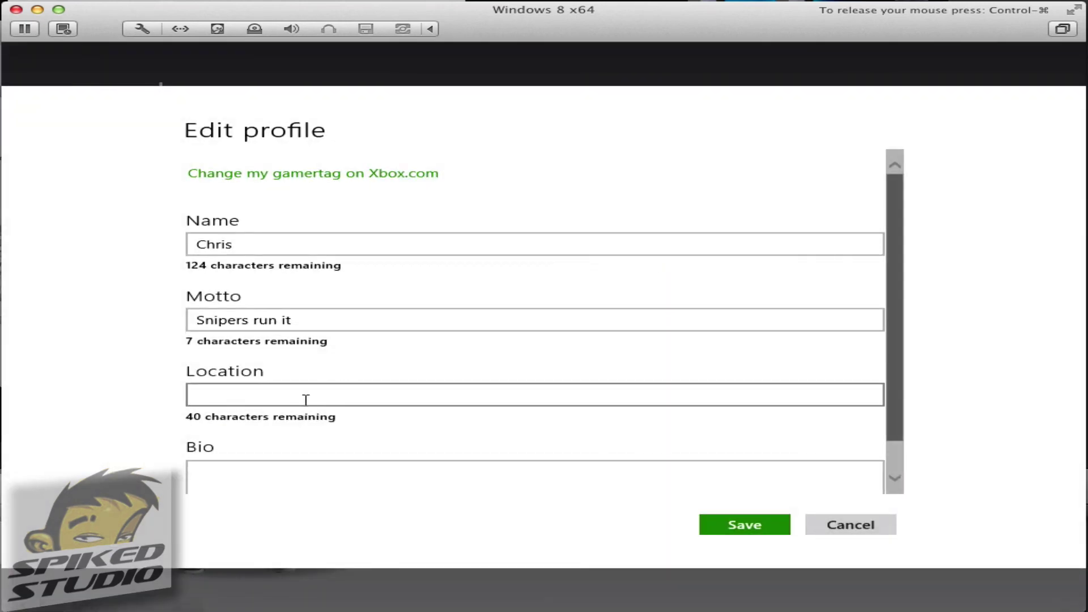
pyautogui.scroll(-1, 313, 398)
pyautogui.scroll(1, 334, 404)
pyautogui.click(822, 527)
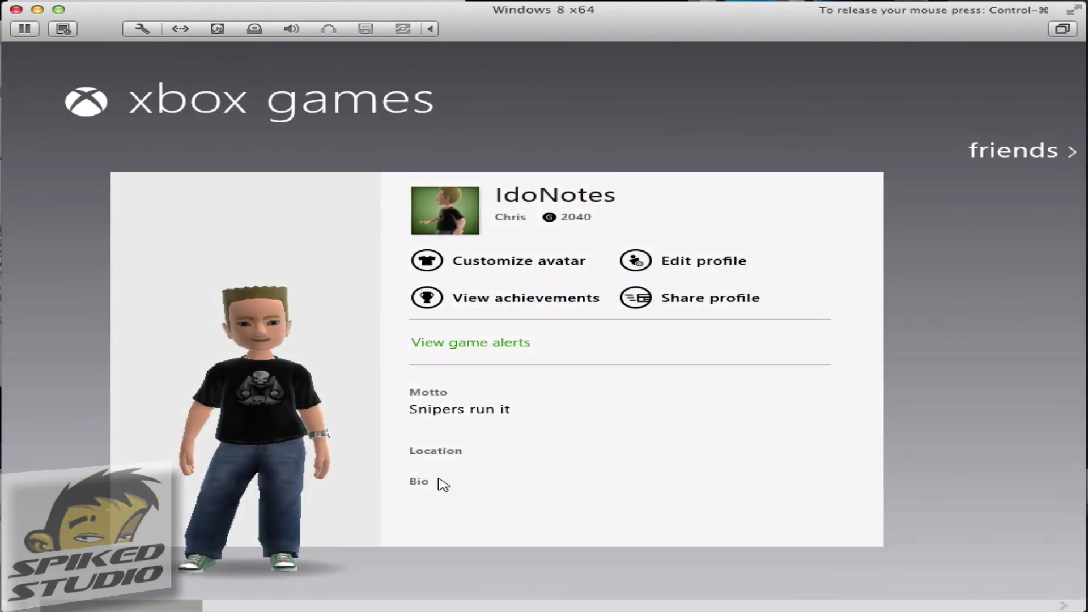
# Look through the friends section of the Games app and go back to the profile.
pyautogui.scroll(-5, 444, 485)
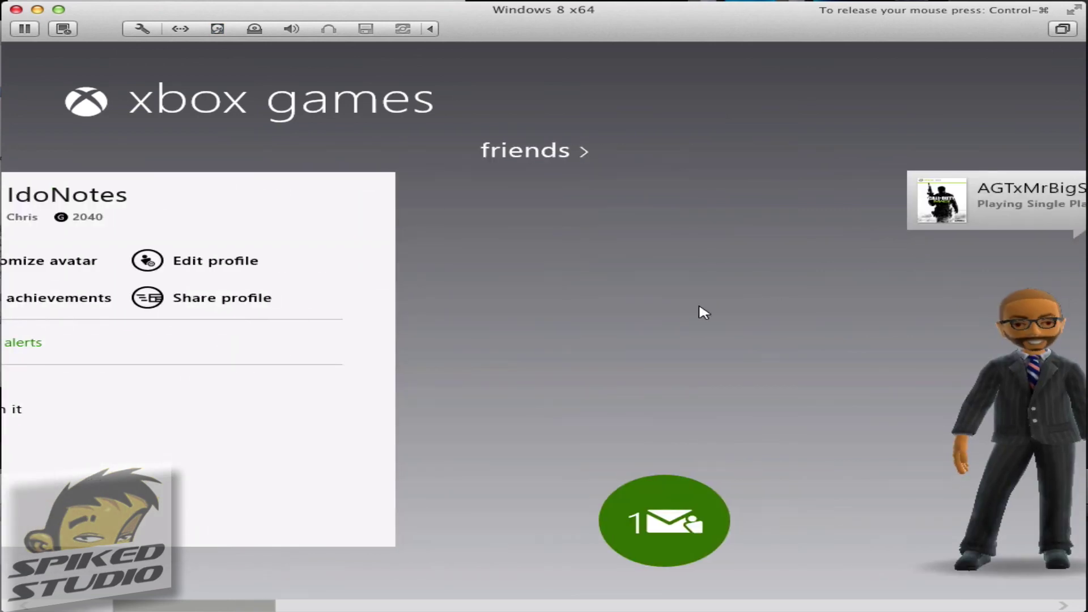
pyautogui.scroll(-2, 703, 311)
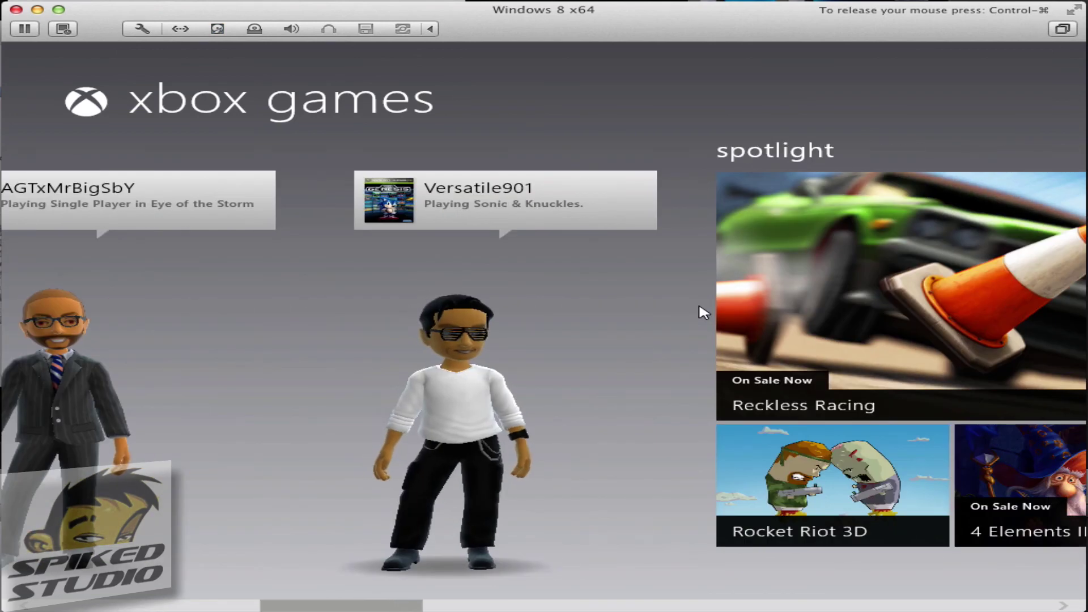
pyautogui.scroll(6, 703, 312)
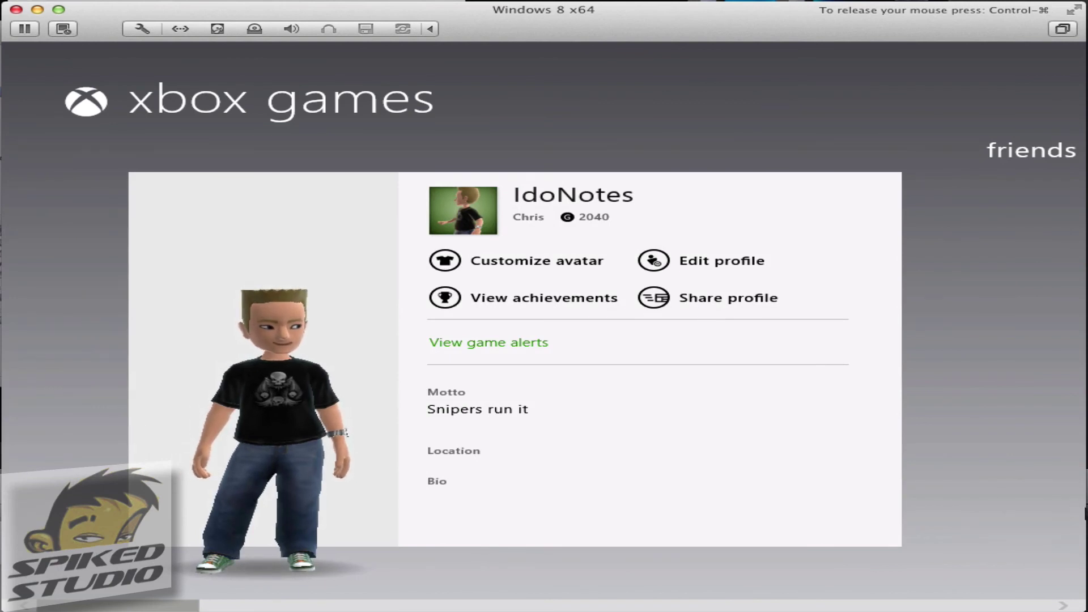
# Check the options in the Games app's Settings pane, close it and return to the Start screen.
pyautogui.moveTo(1063, 450)
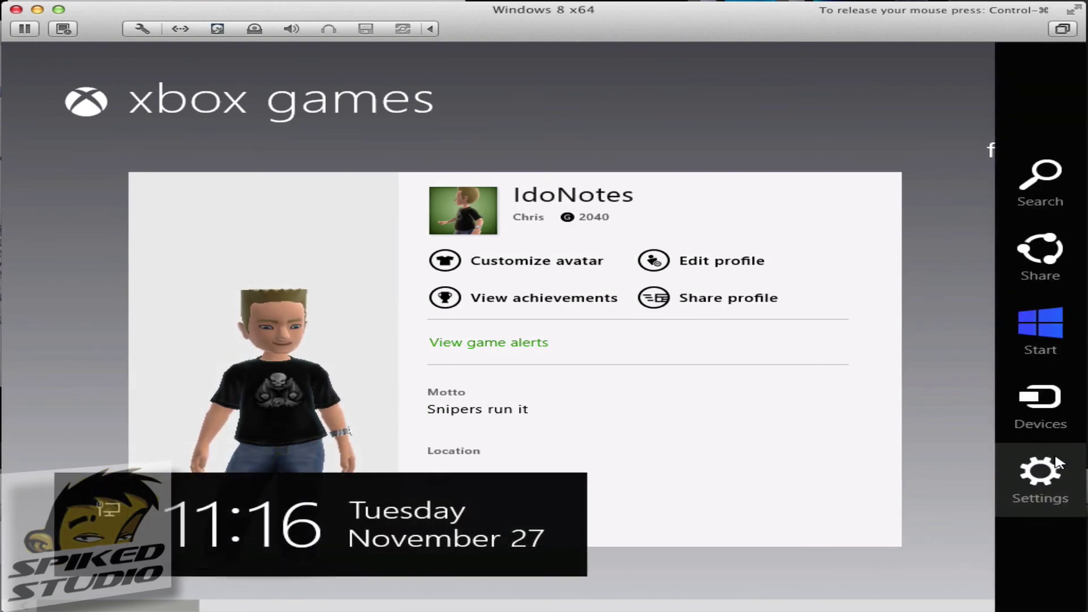
pyautogui.click(1058, 463)
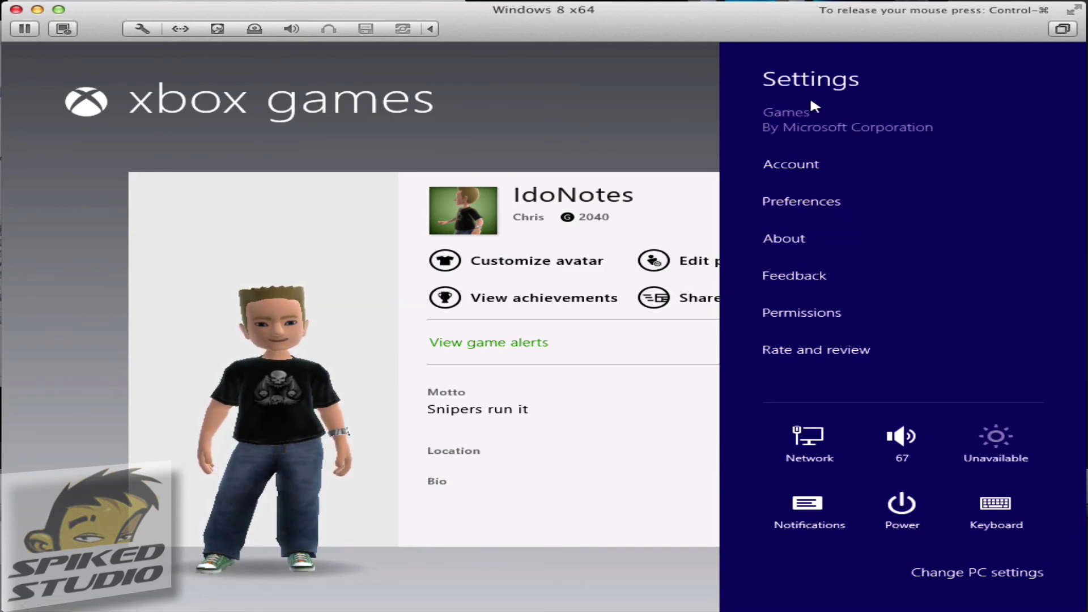
pyautogui.click(651, 110)
pyautogui.moveTo(1074, 280)
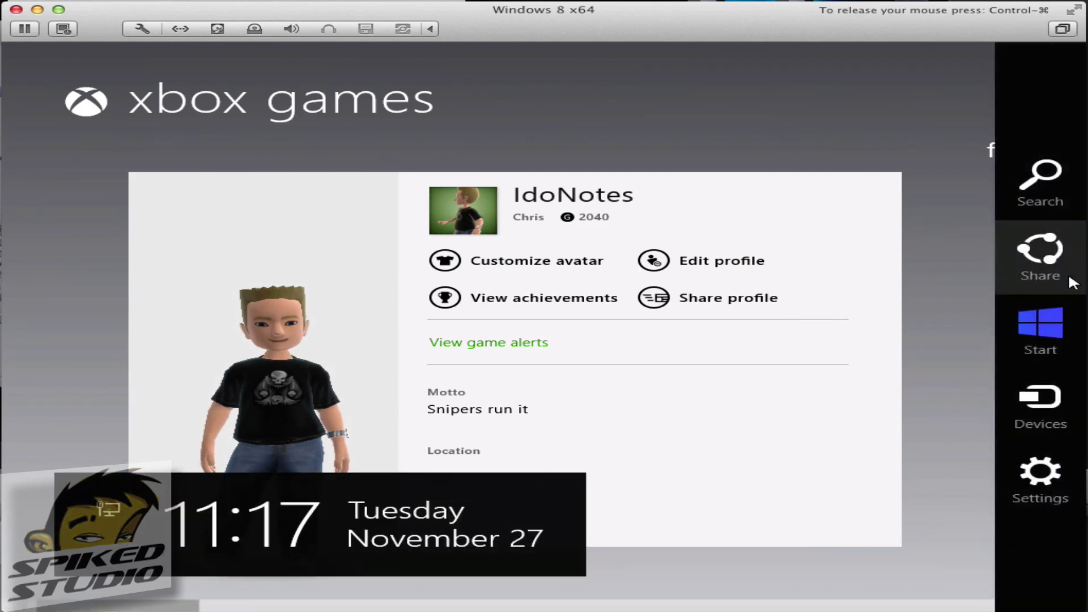
pyautogui.click(1063, 304)
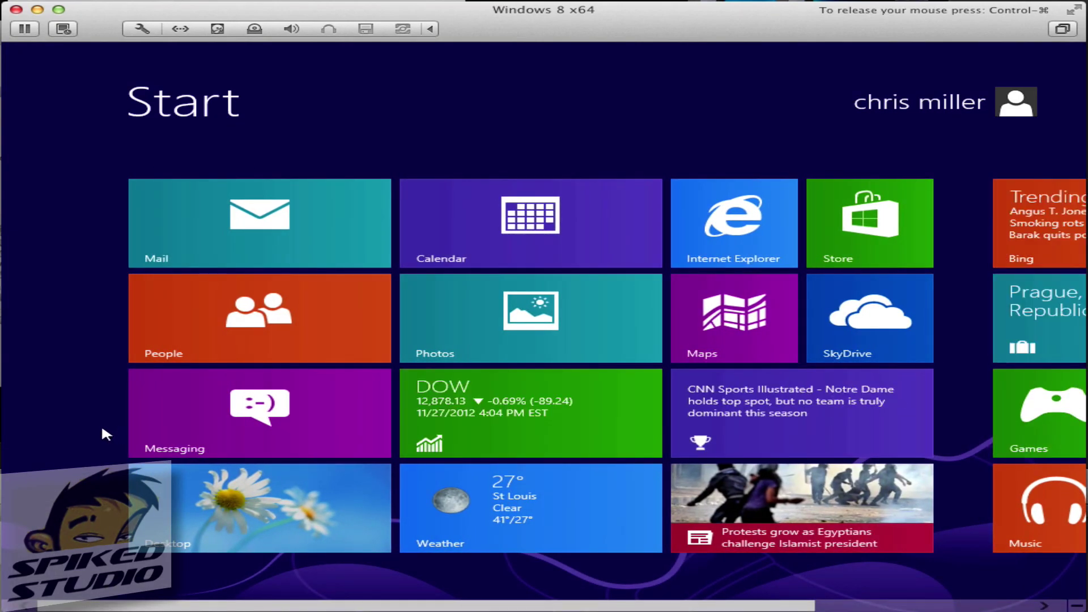
# Shrink the Start screen to an overview of all tile groups and restore it to full-size tiles.
pyautogui.scroll(-5, 103, 432)
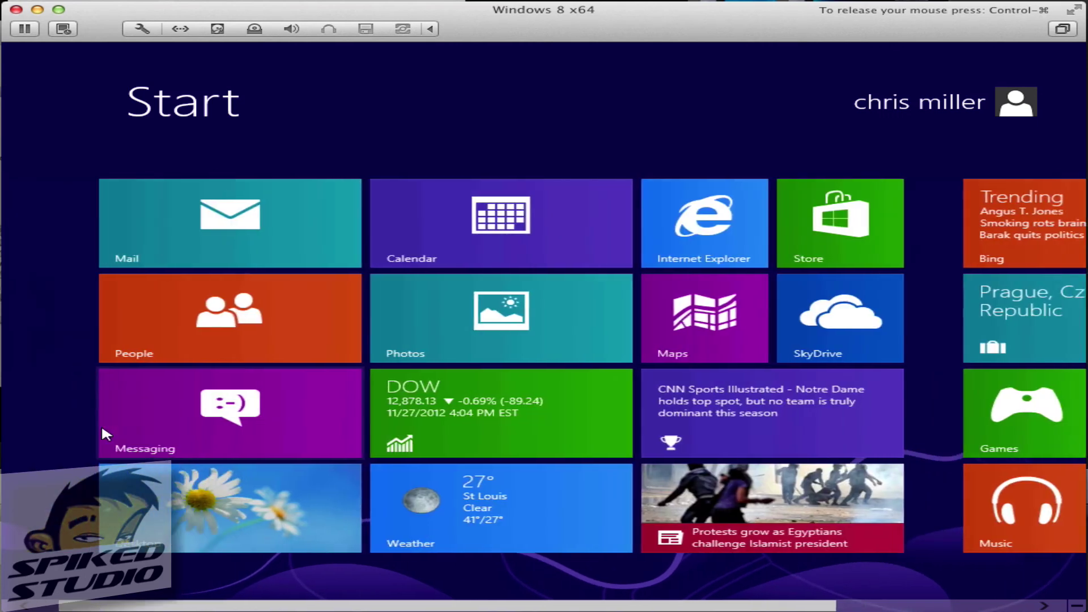
pyautogui.scroll(5, 103, 430)
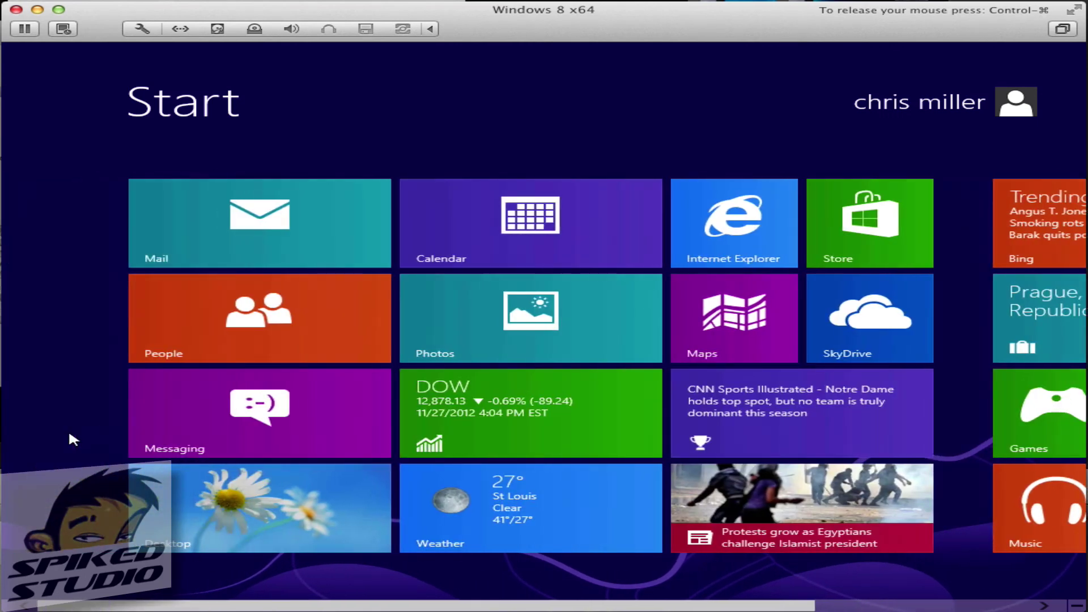
pyautogui.click(1077, 605)
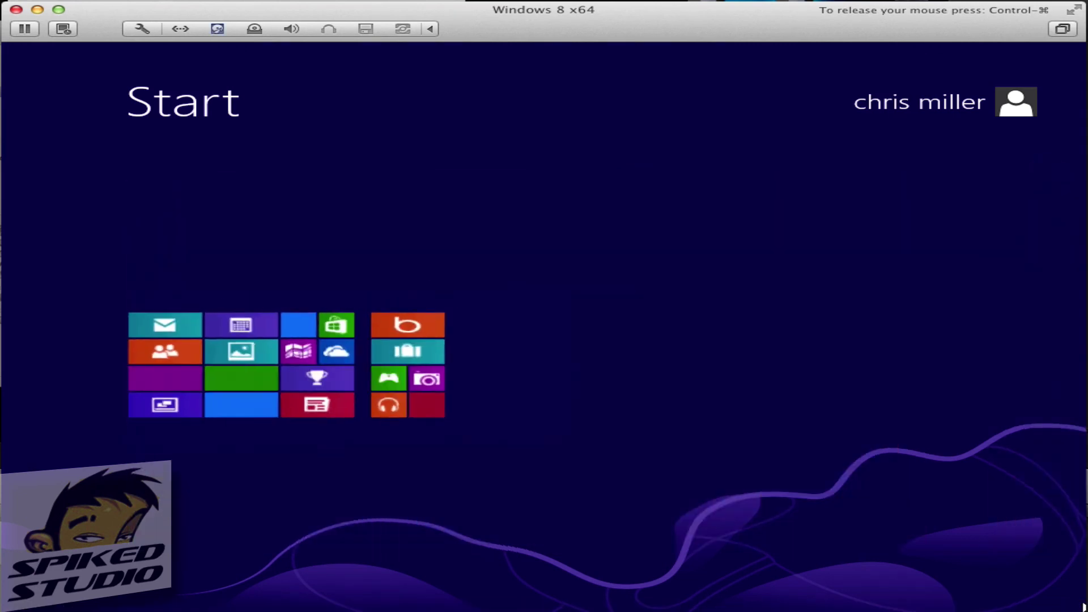
pyautogui.click(325, 373)
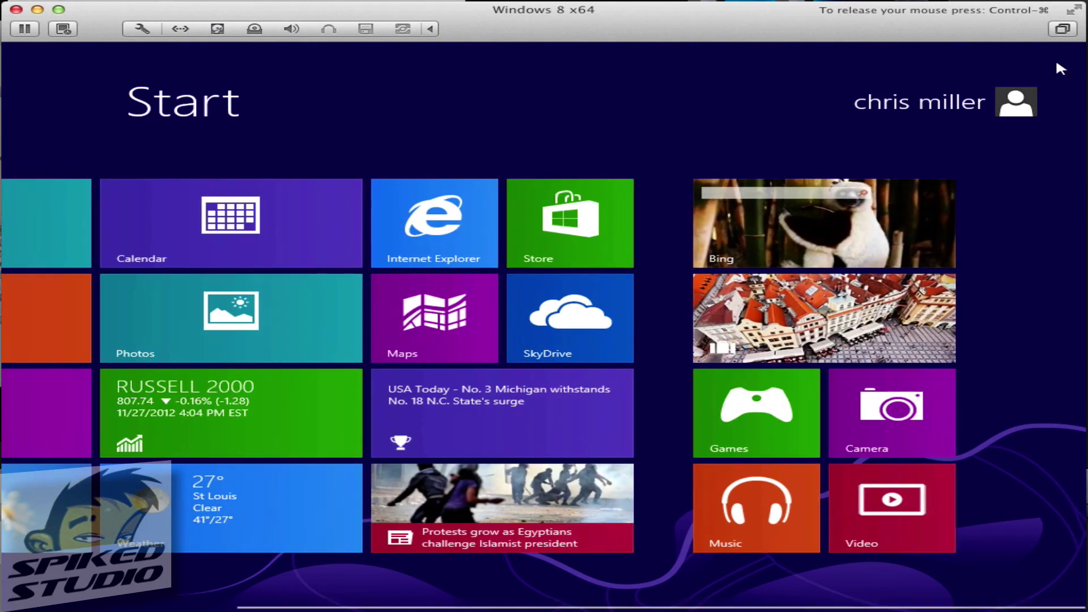
# Check the account options offered on the Start screen, dismiss them and look over the tiles.
pyautogui.click(998, 122)
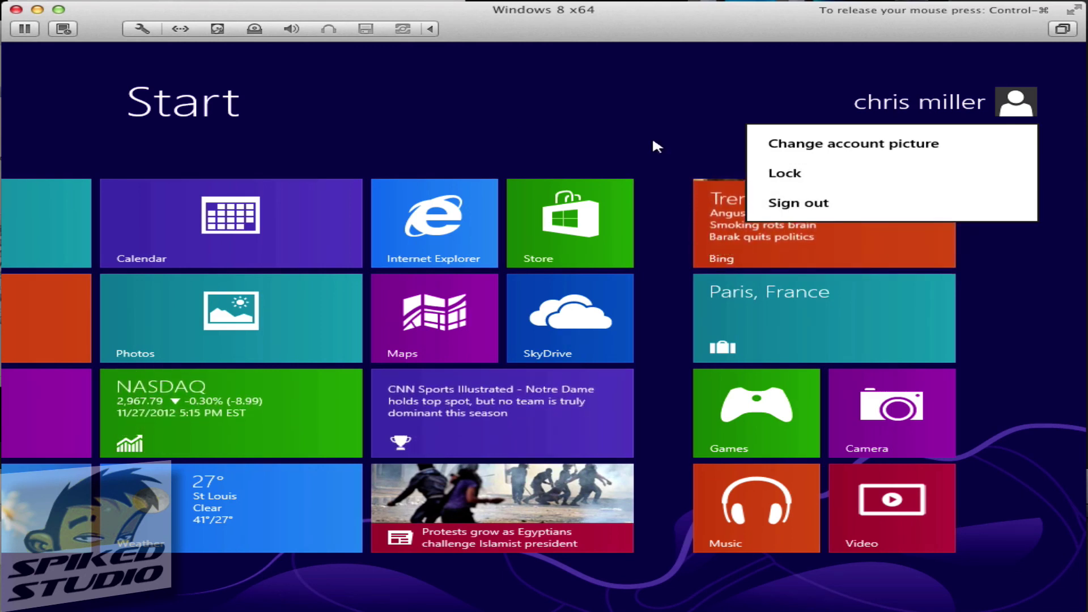
pyautogui.click(434, 104)
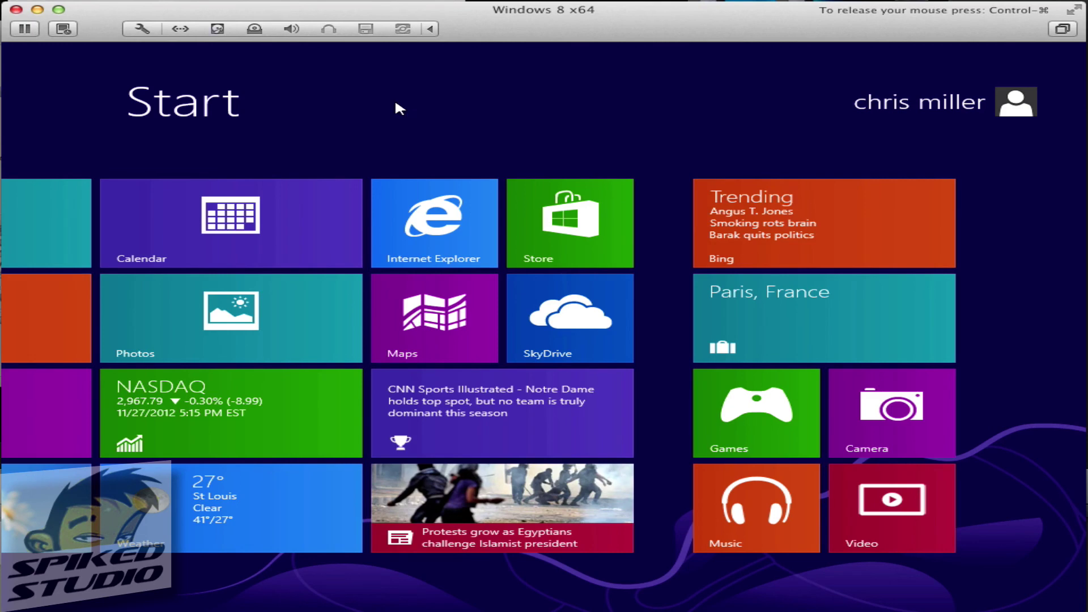
pyautogui.click(76, 603)
pyautogui.moveTo(76, 602); pyautogui.dragTo(221, 605)
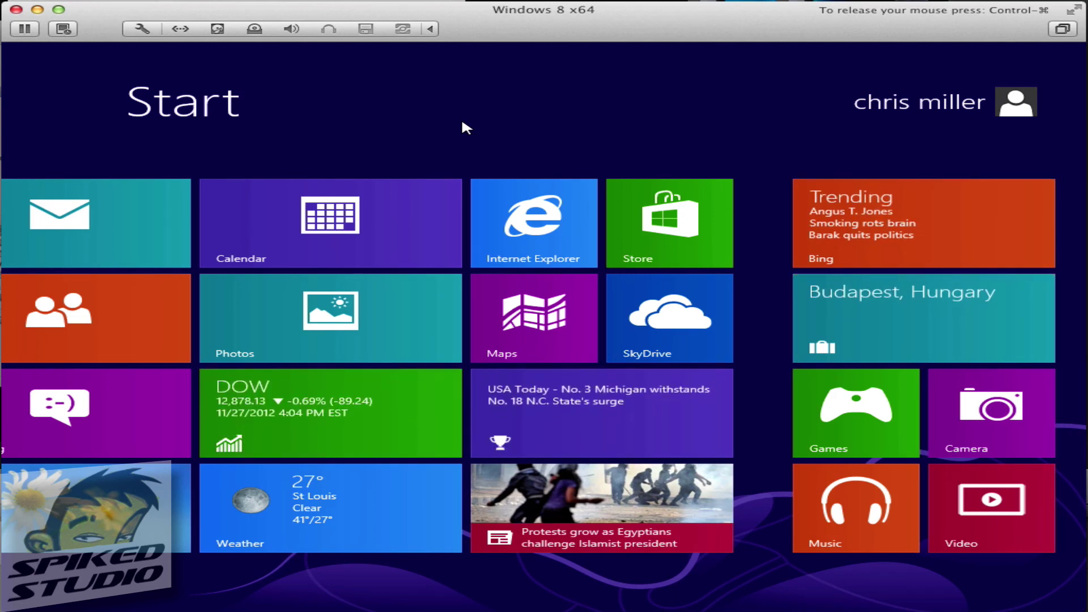
# Shut down the Windows 8 virtual machine through the power options in Settings.
pyautogui.press('super+w')
pyautogui.moveTo(1085, 243)
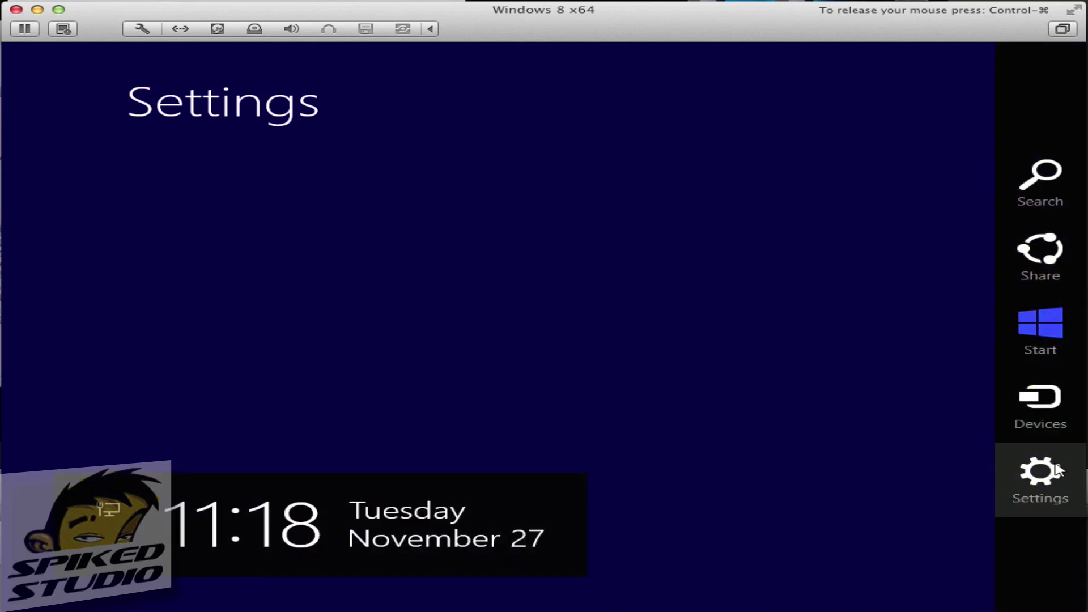
pyautogui.click(1055, 465)
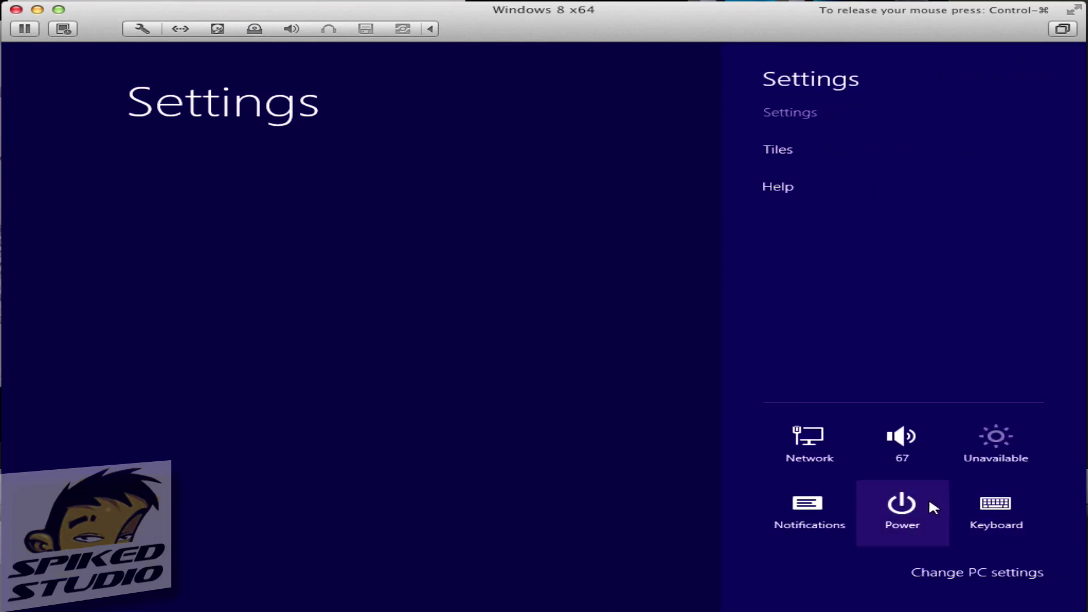
pyautogui.click(920, 498)
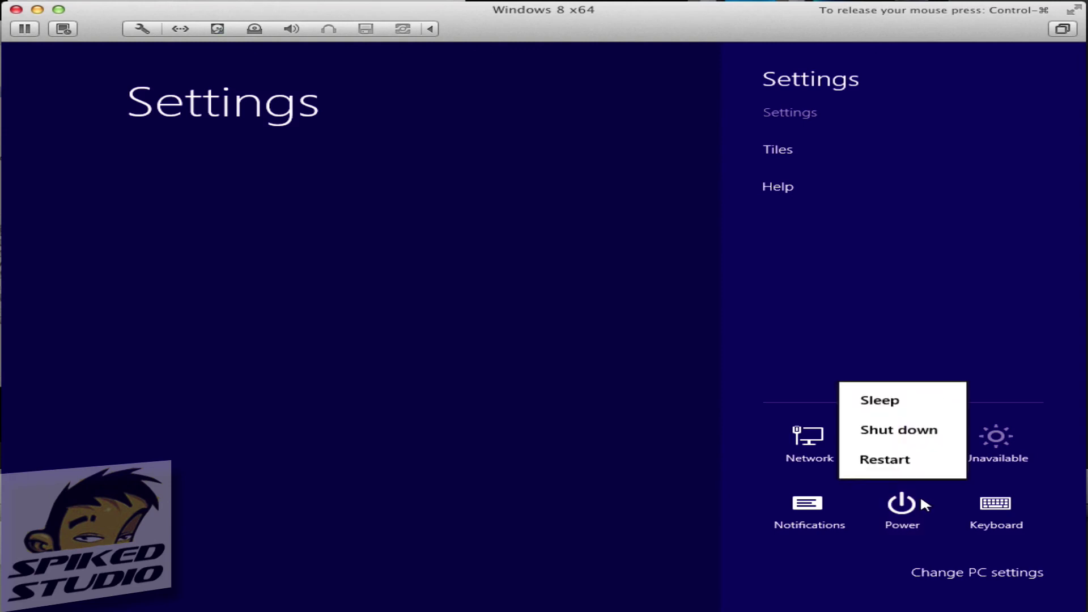
pyautogui.click(902, 430)
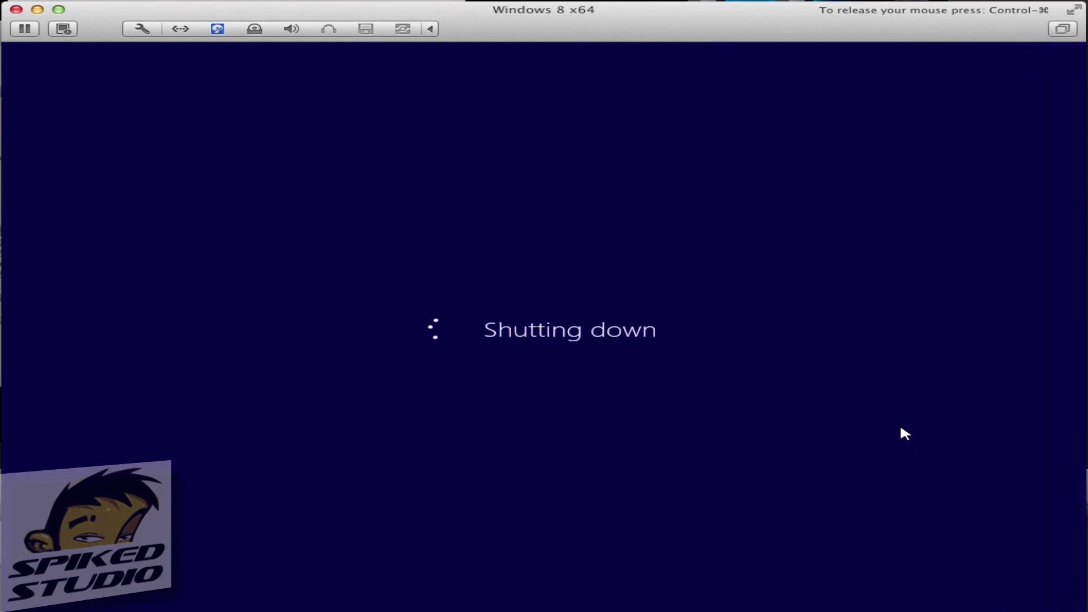